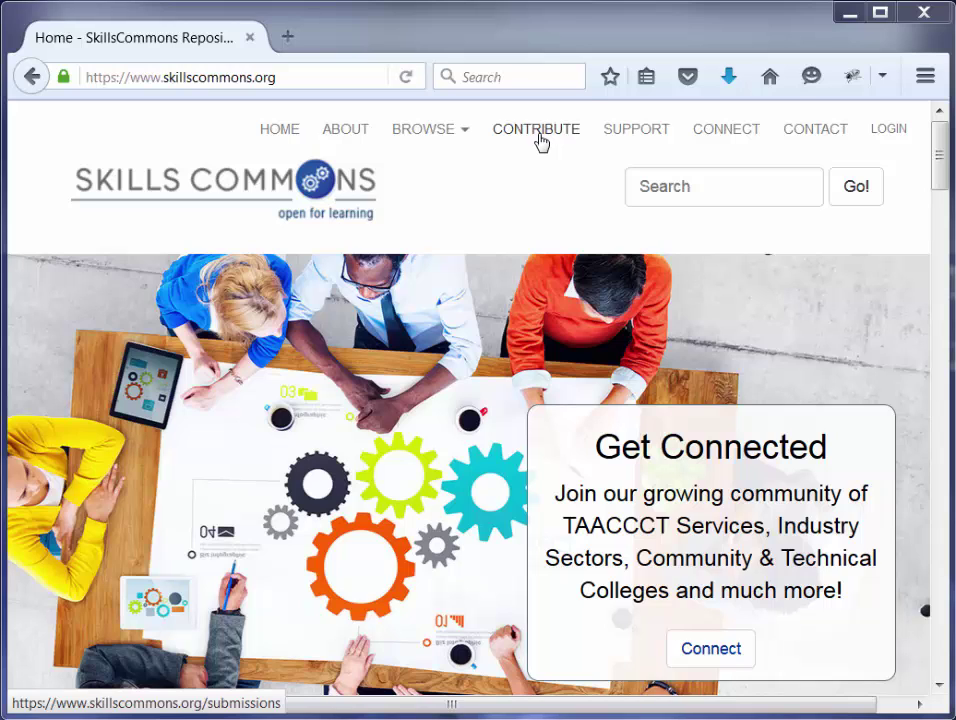
Go to CONTRIBUTE from the SkillsCommons home page, which leads to the sign-in page
left_click(538, 136)
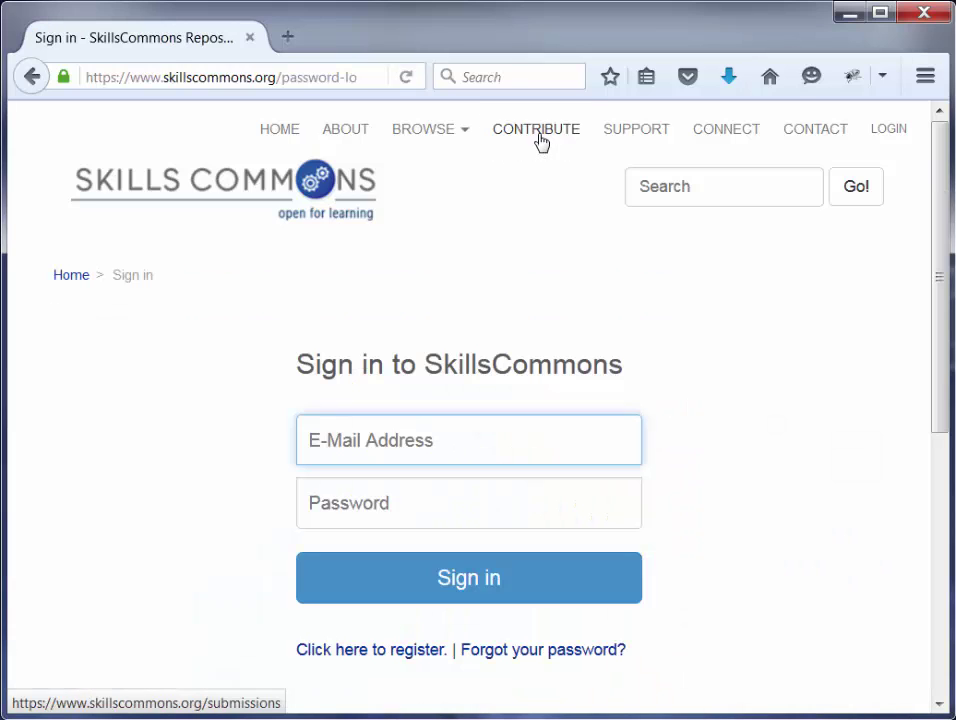
Sign in with the saved account credentials and scroll down to the Archived Submissions table
left_click(574, 440)
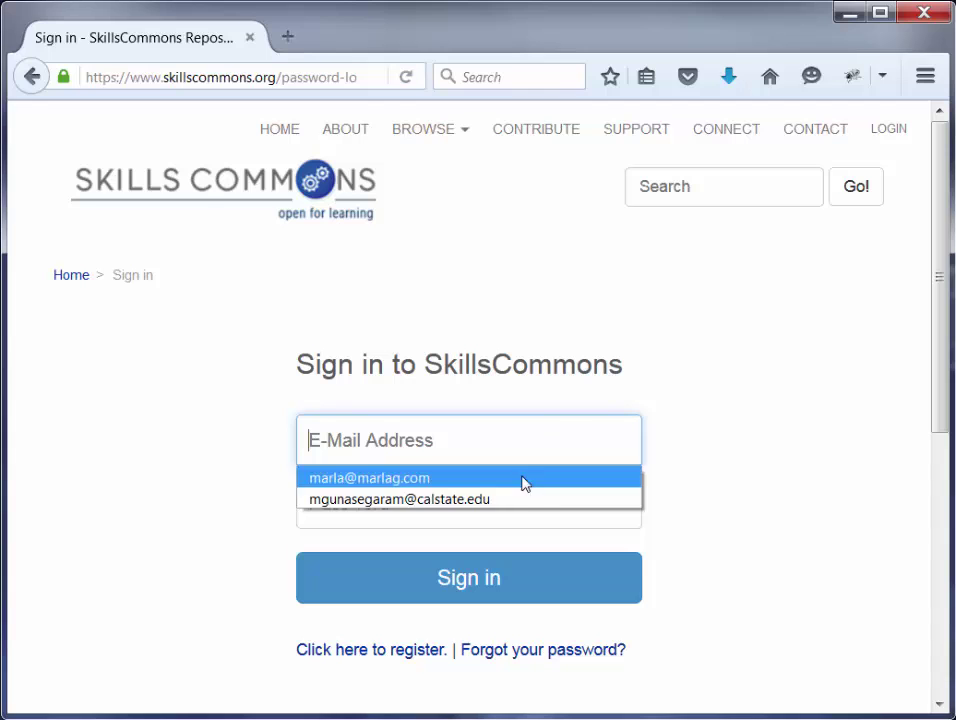
left_click(538, 494)
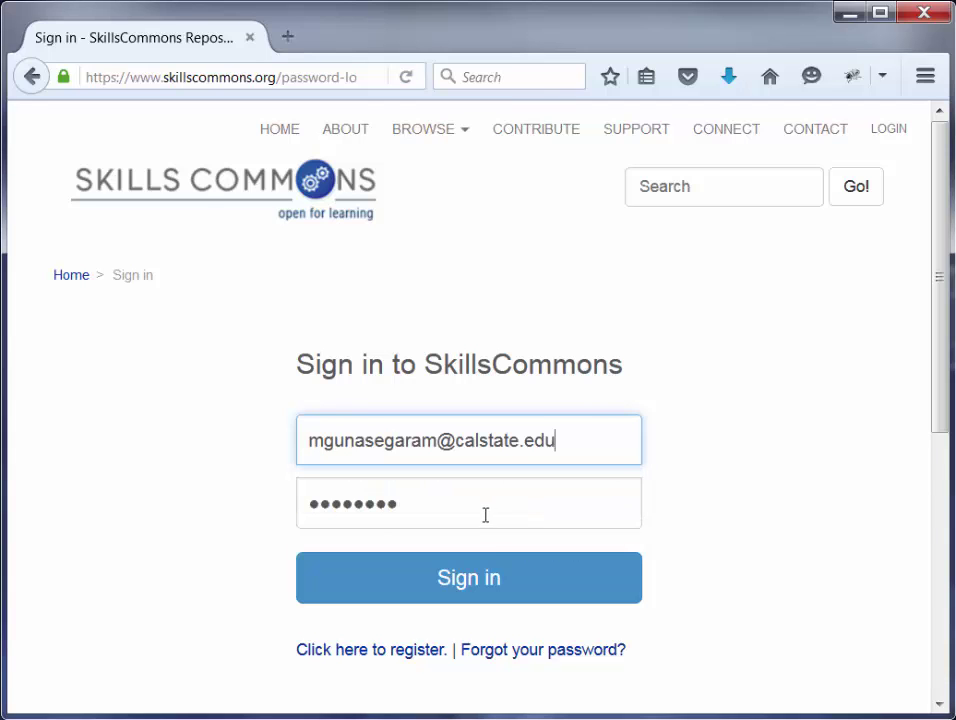
left_click(493, 578)
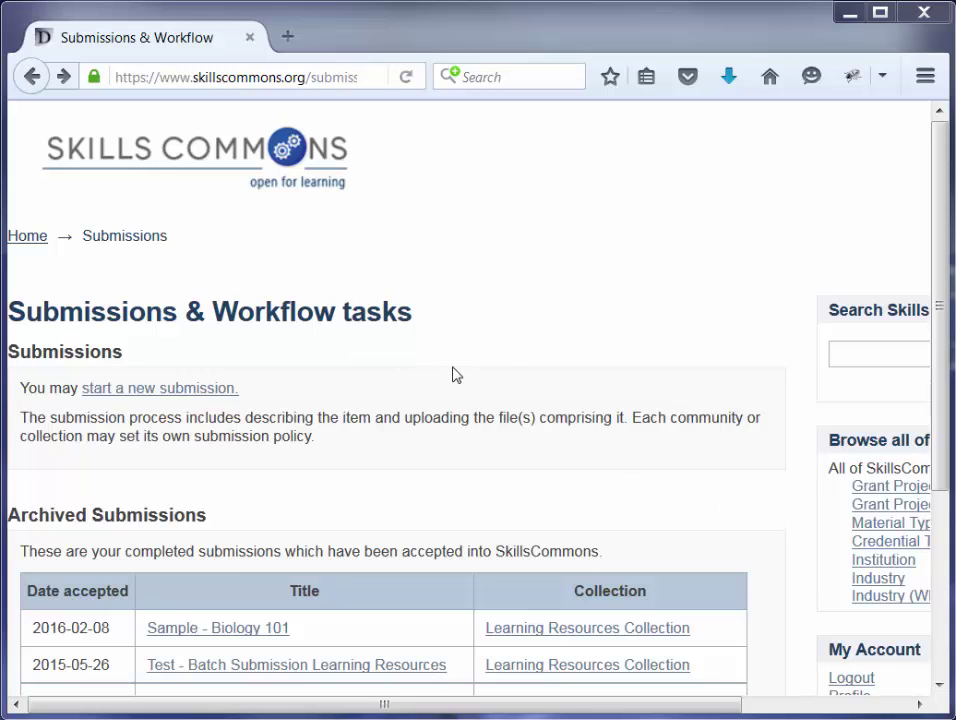
scroll(700, 475, "down", 2)
scroll(718, 475, "down", 4)
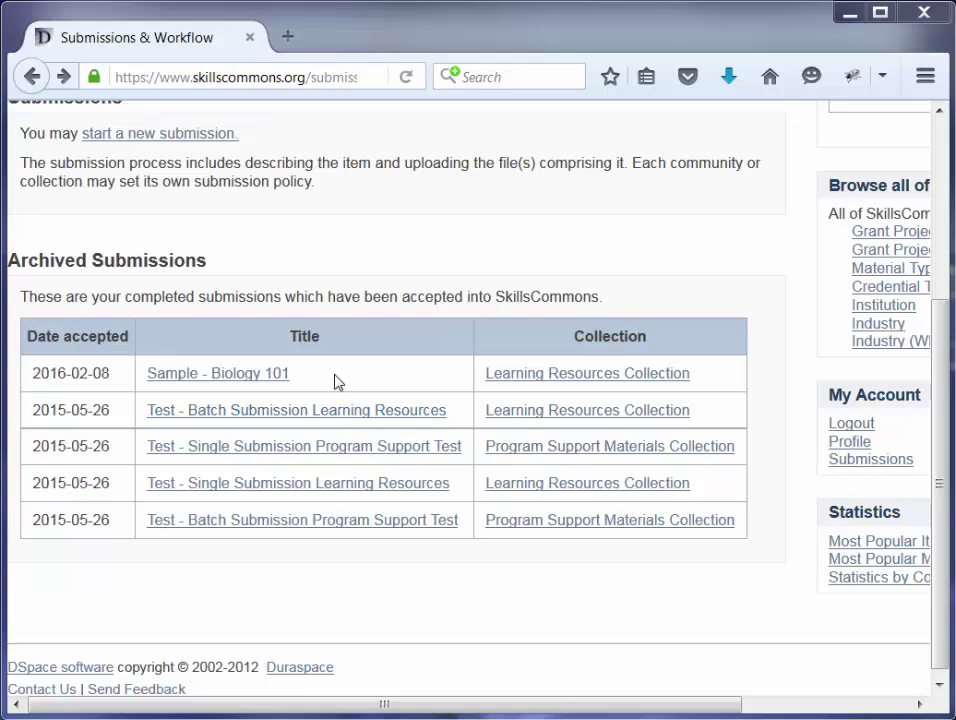
Open the Sample - Biology 101 item and choose Edit this item under Context
left_click(243, 384)
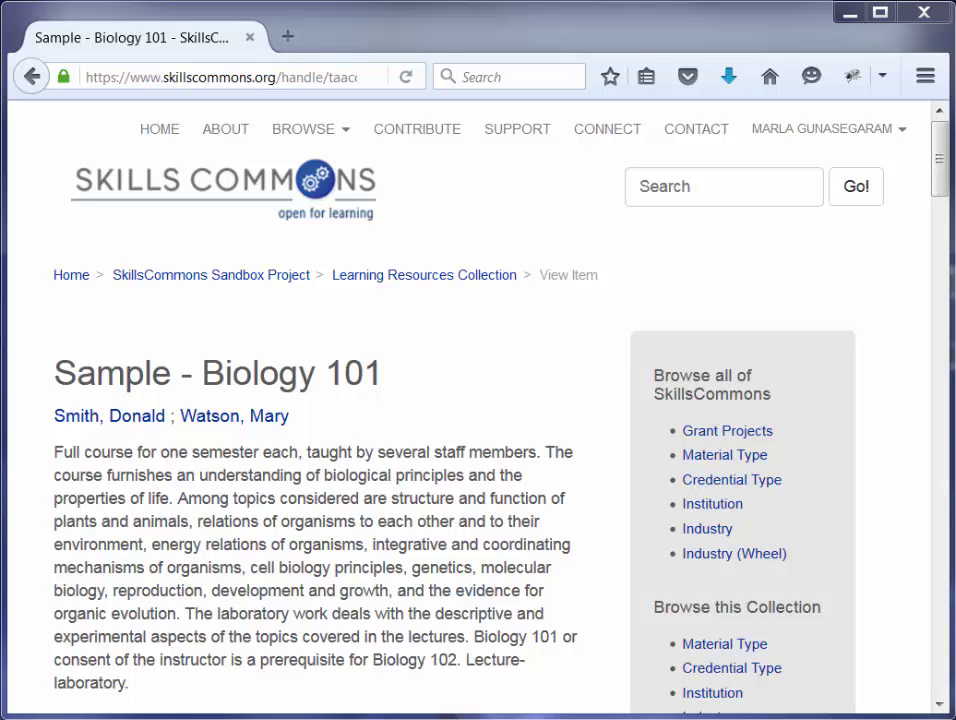
scroll(902, 530, "down", 3)
scroll(902, 525, "down", 6)
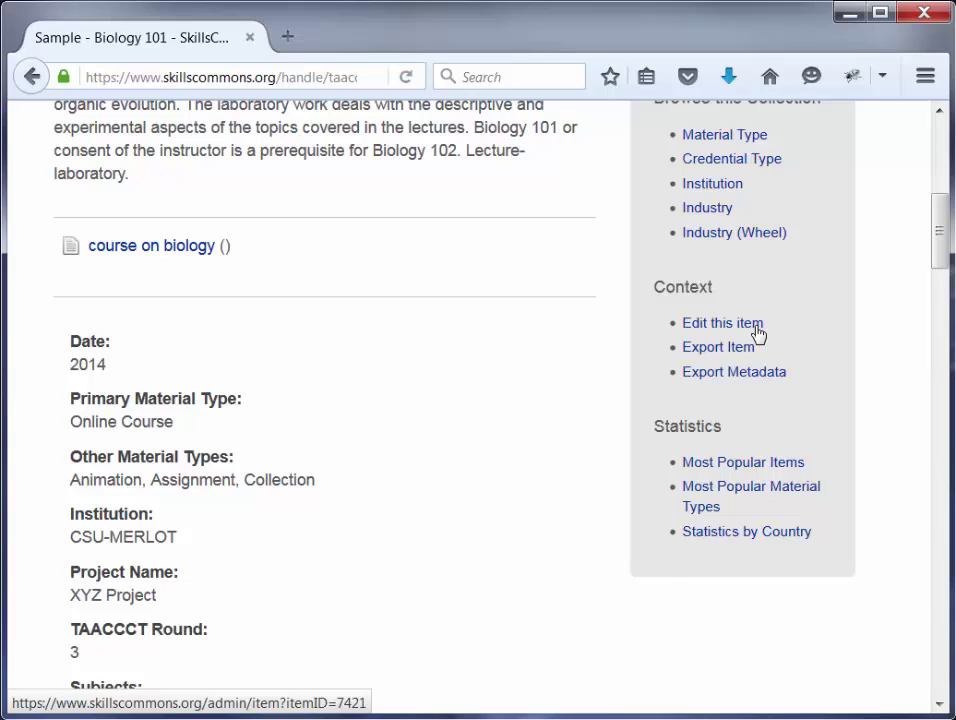
left_click(757, 332)
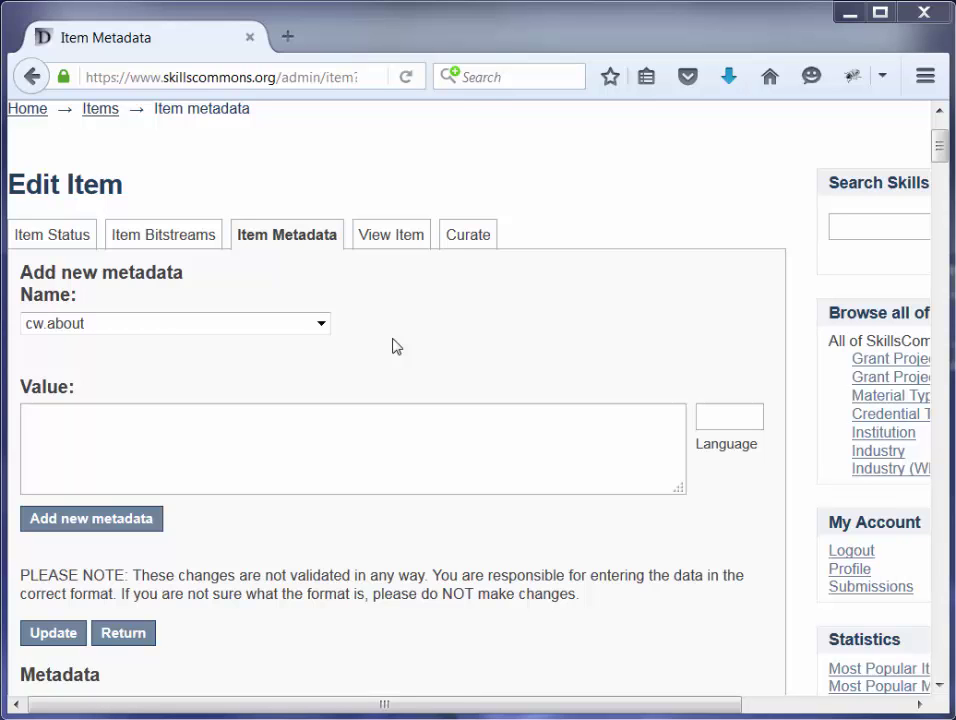
left_click(322, 327)
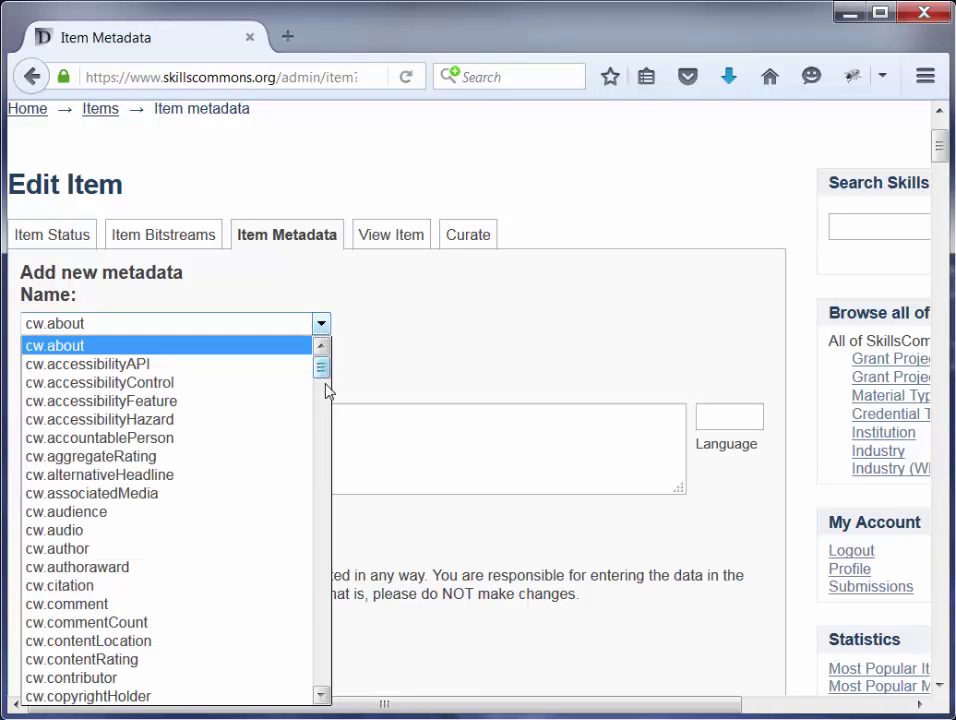
left_click_drag(320, 372, 321, 641)
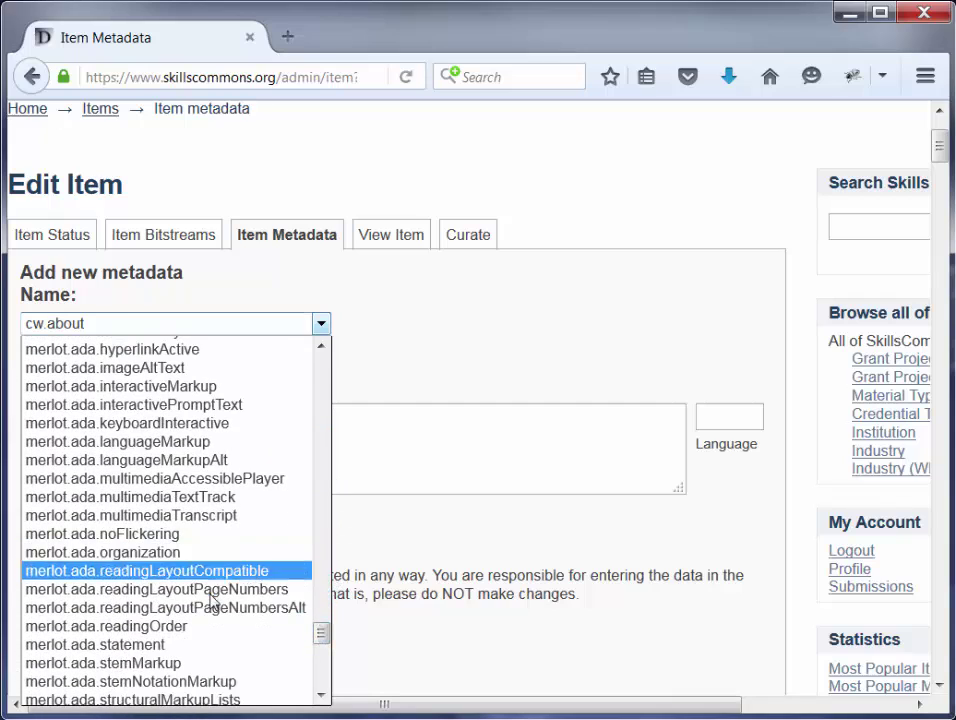
scroll(220, 520, "up", 2)
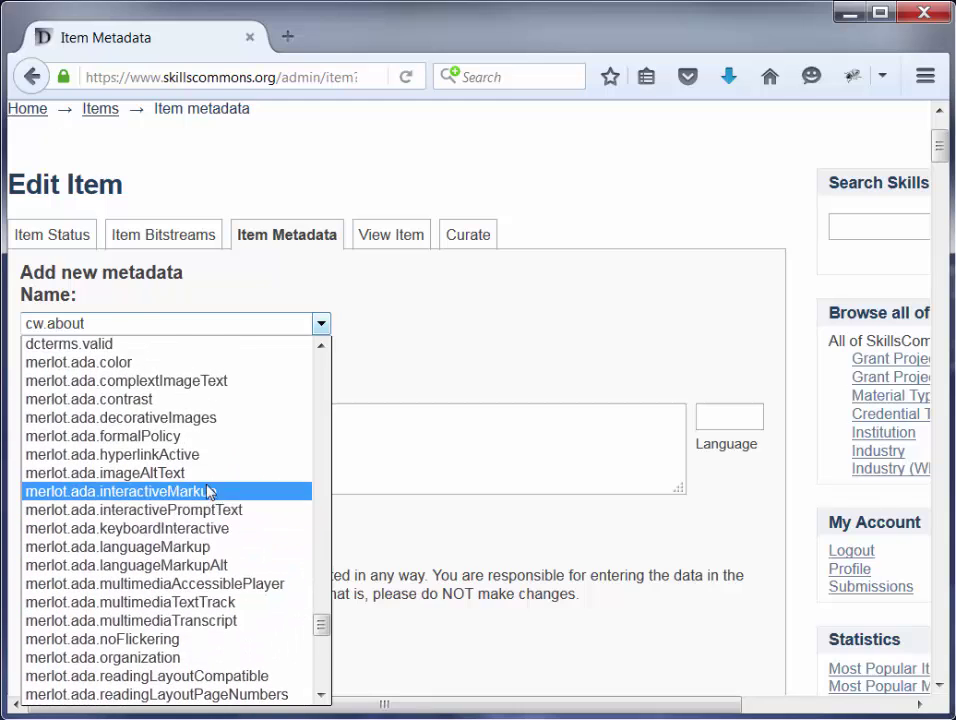
left_click(180, 436)
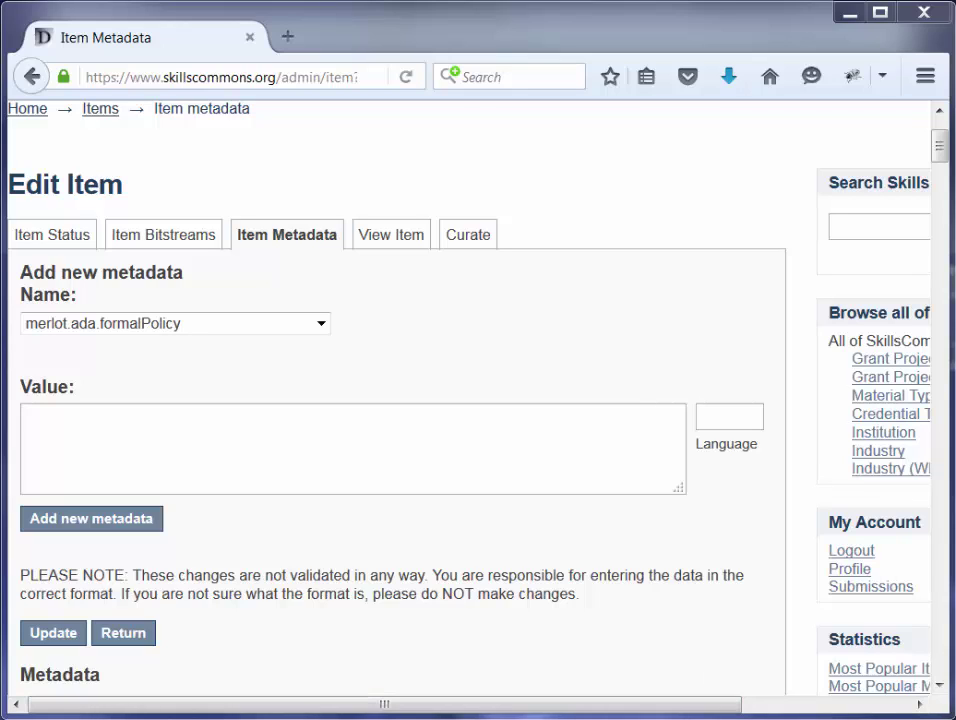
left_click(255, 439)
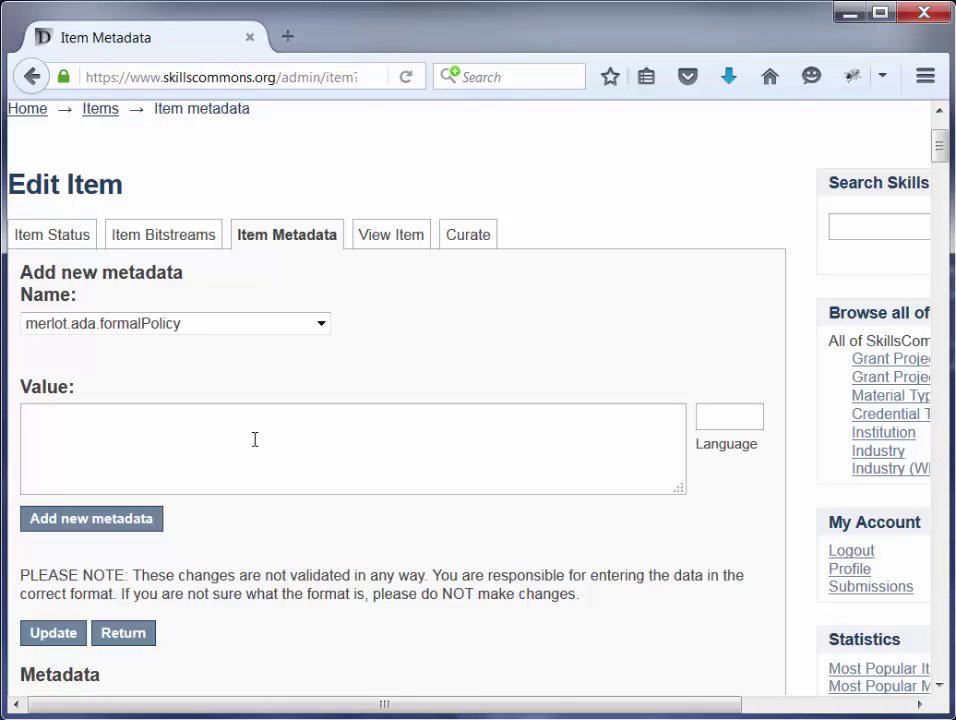
type("http://calstate.edu/accessibility/")
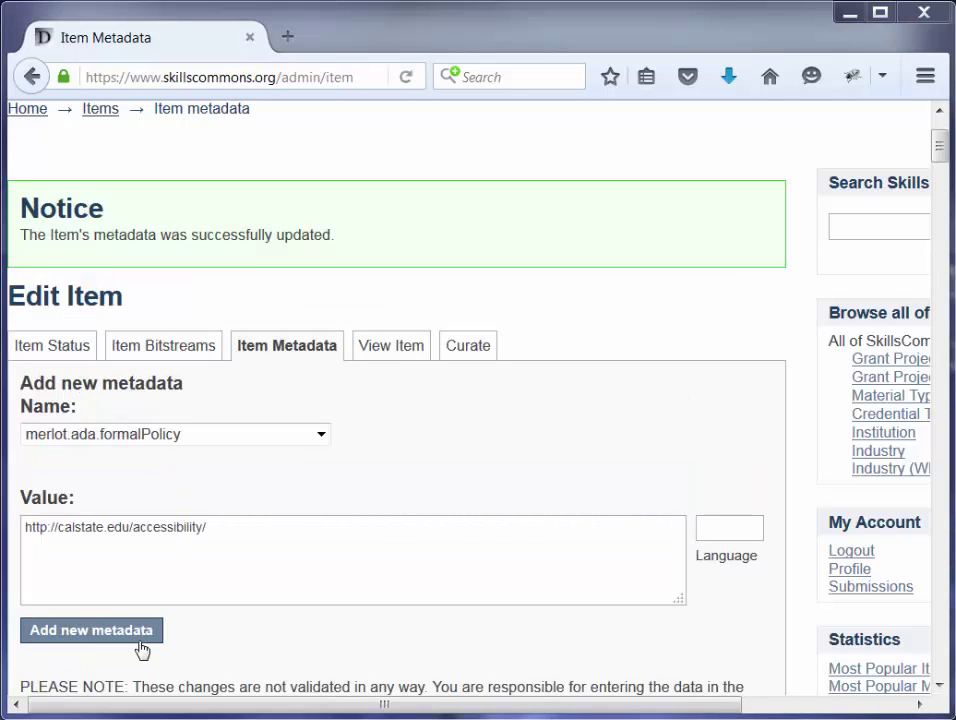
left_click(93, 632)
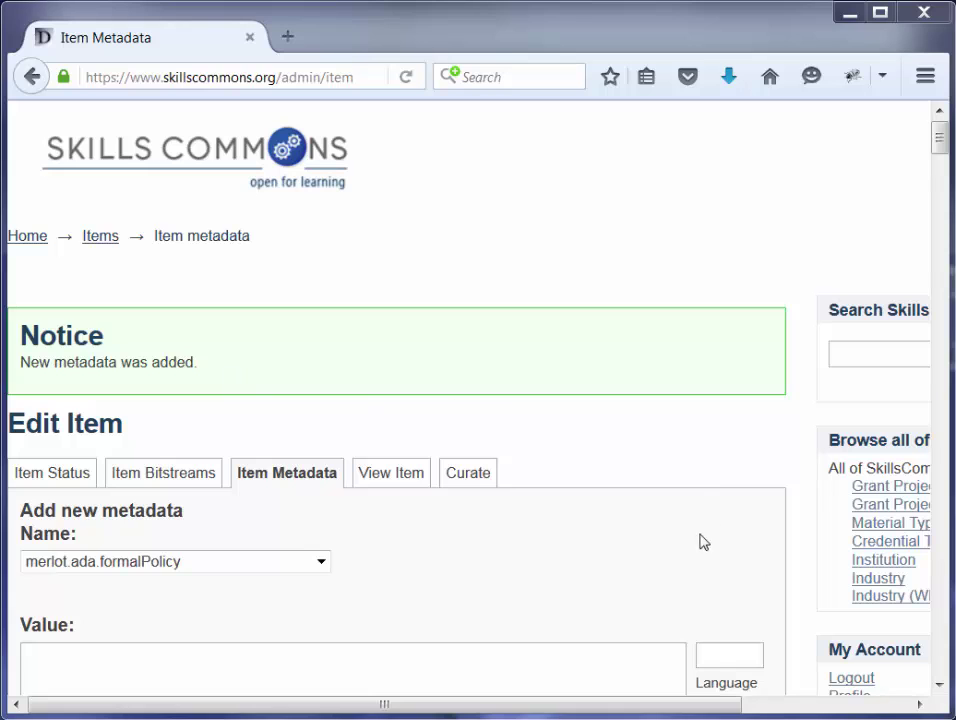
Check the new merlot.ada.formalPolicy row in the Metadata table, then save with Update
scroll(695, 549, "down", 6)
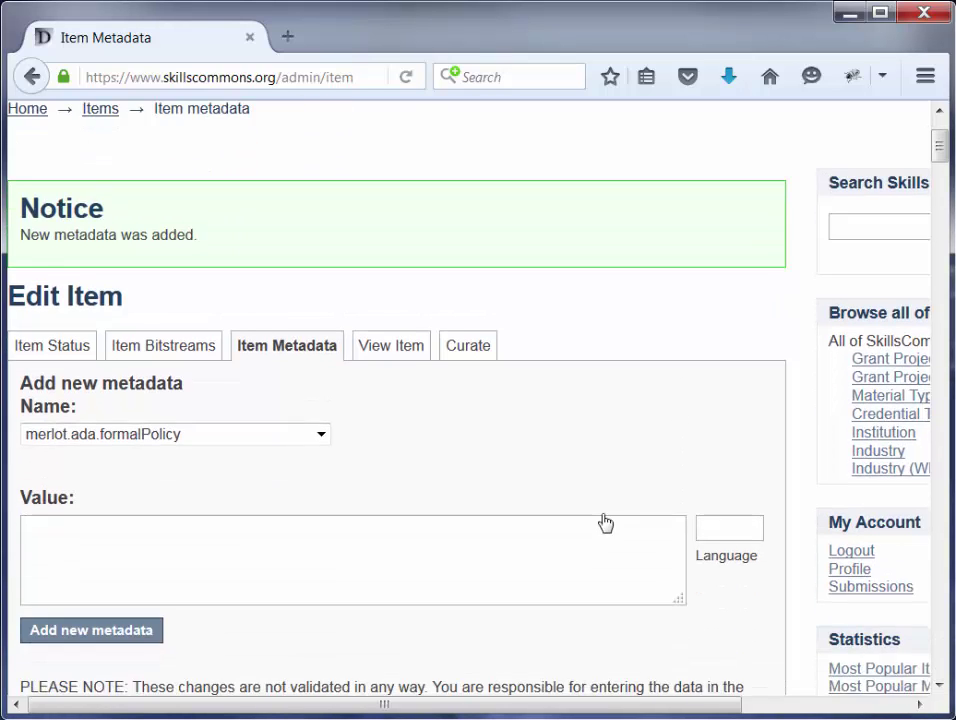
scroll(603, 524, "down", 16)
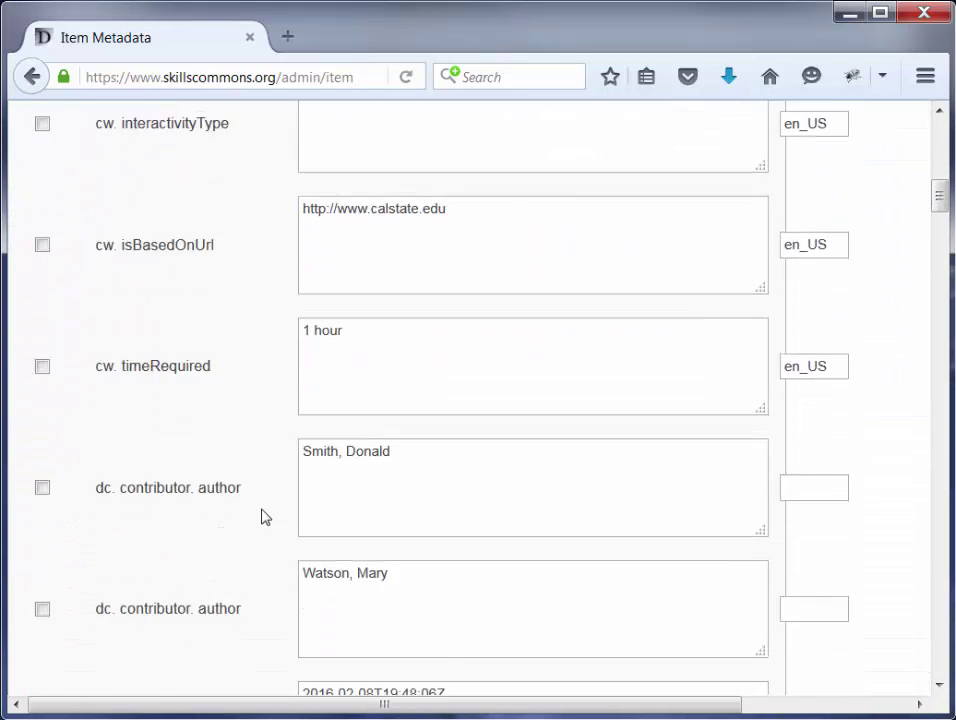
scroll(255, 524, "down", 20)
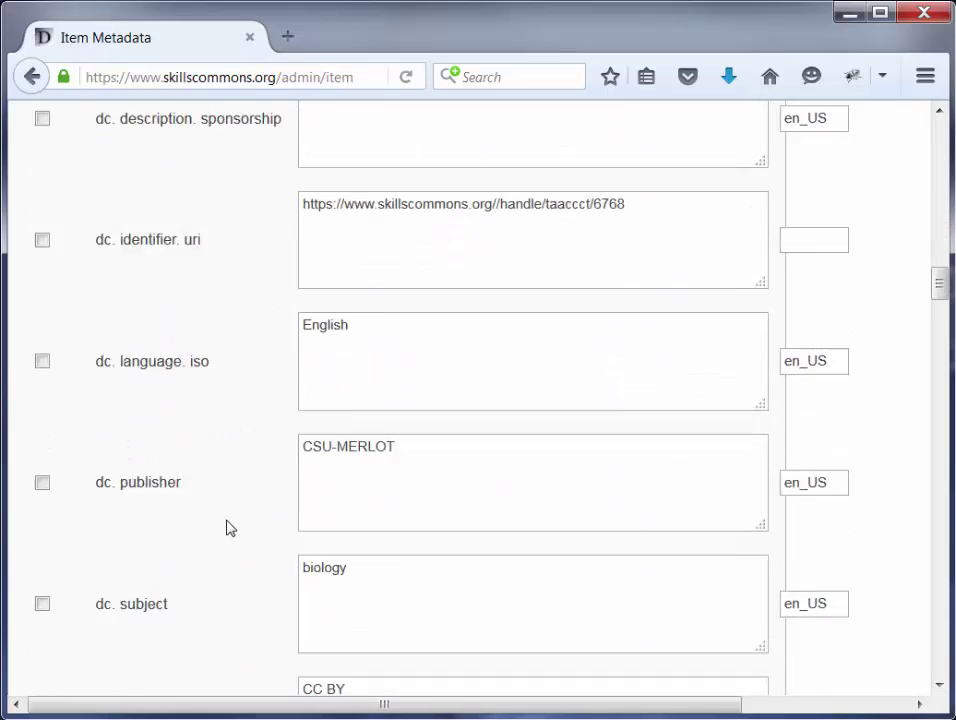
scroll(213, 530, "down", 3)
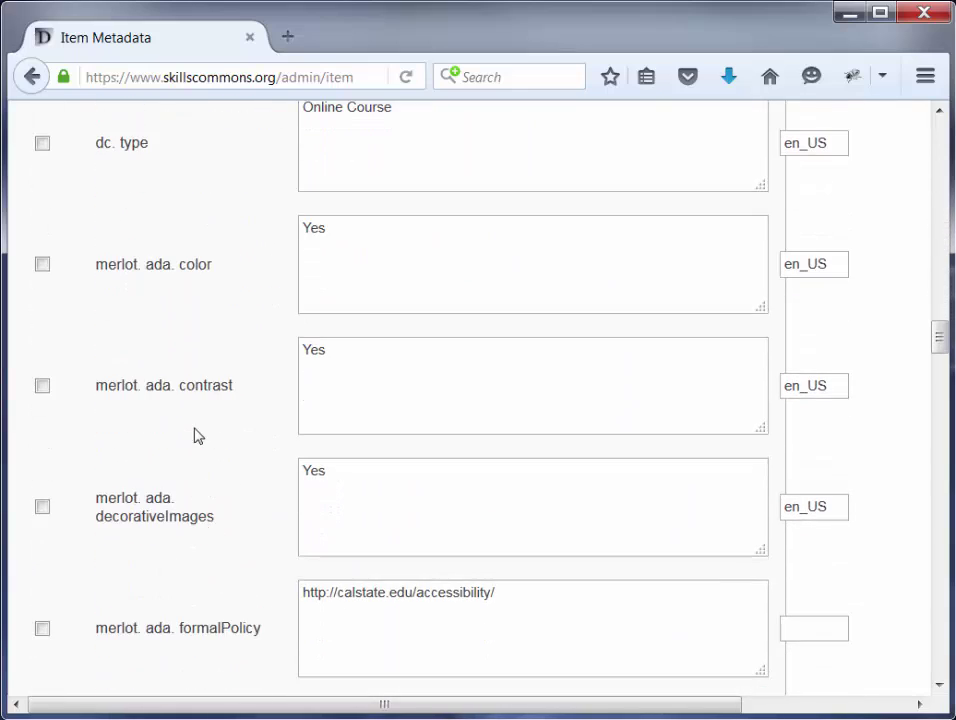
scroll(185, 470, "down", 2)
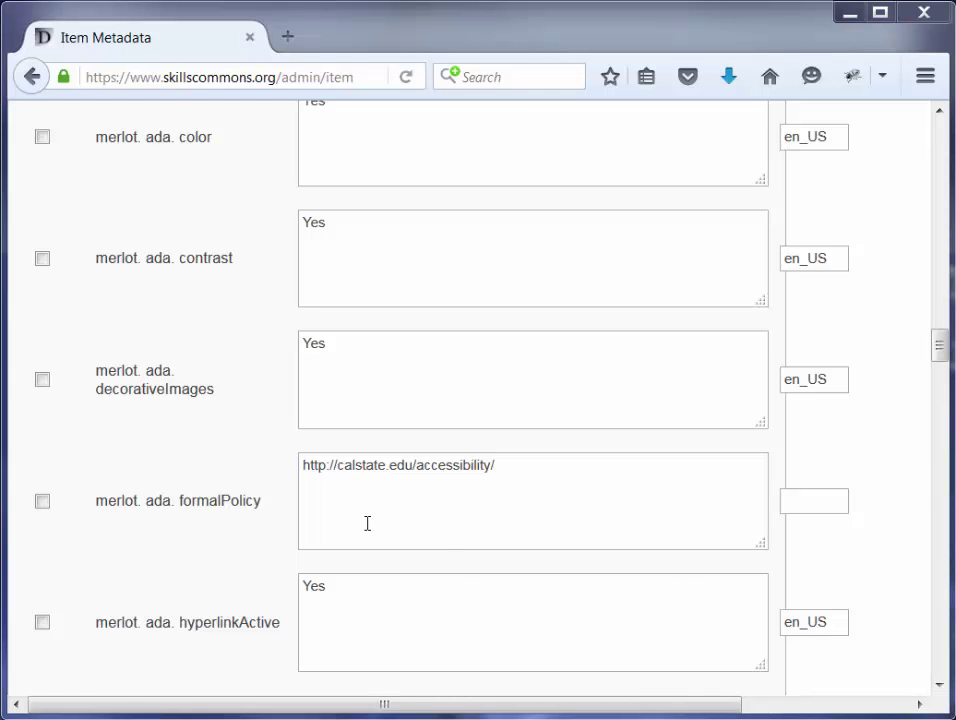
left_click_drag(248, 568, 244, 622)
scroll(233, 557, "down", 10)
scroll(228, 550, "down", 18)
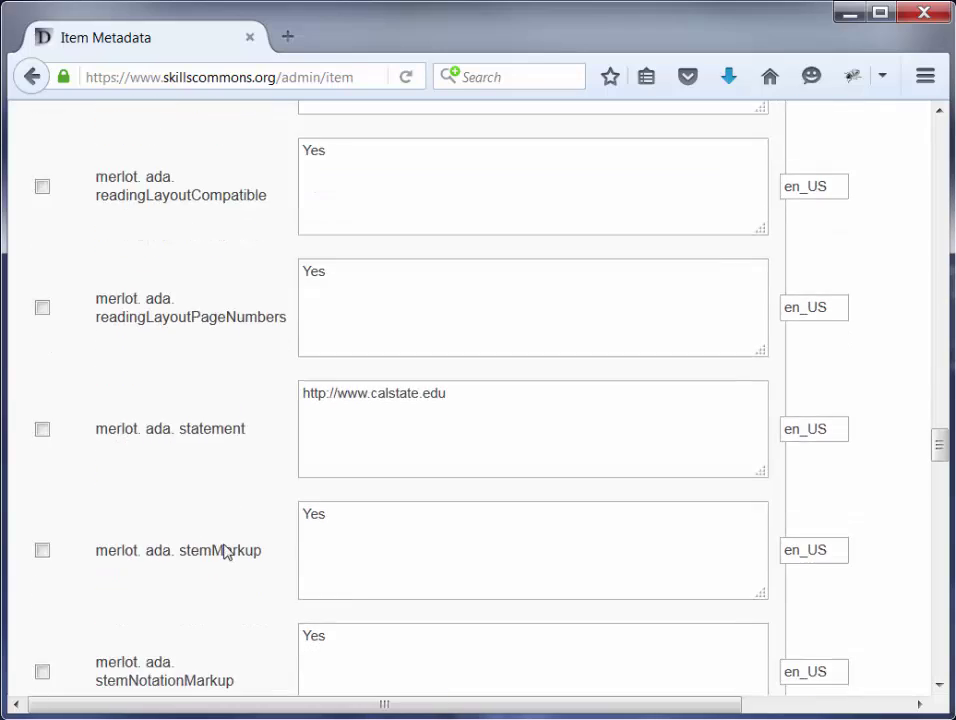
scroll(215, 549, "down", 20)
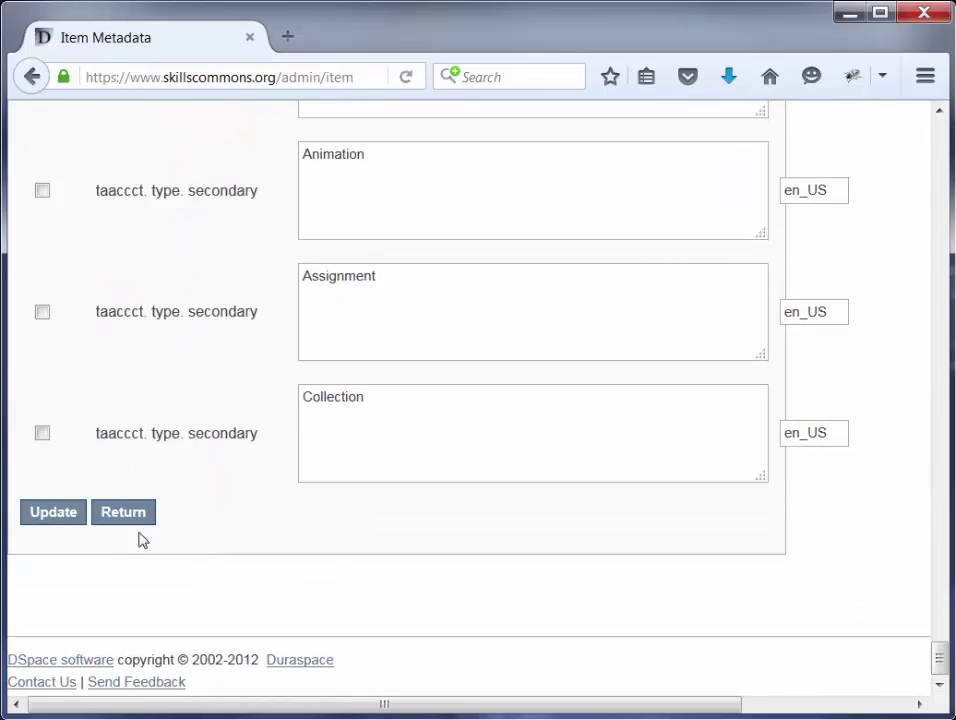
left_click(51, 514)
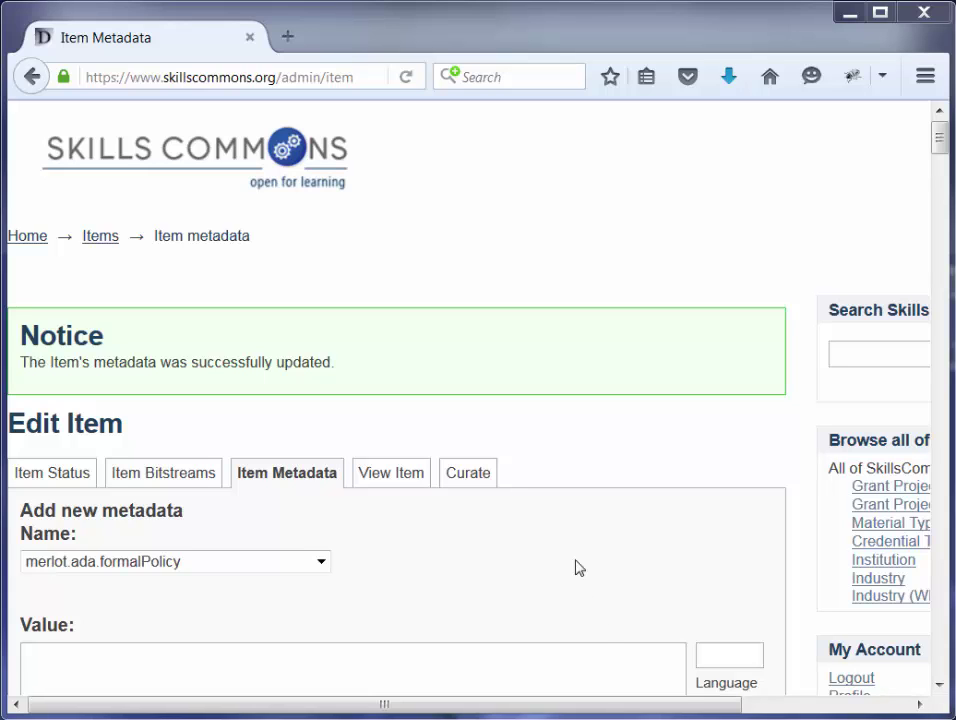
scroll(566, 568, "down", 3)
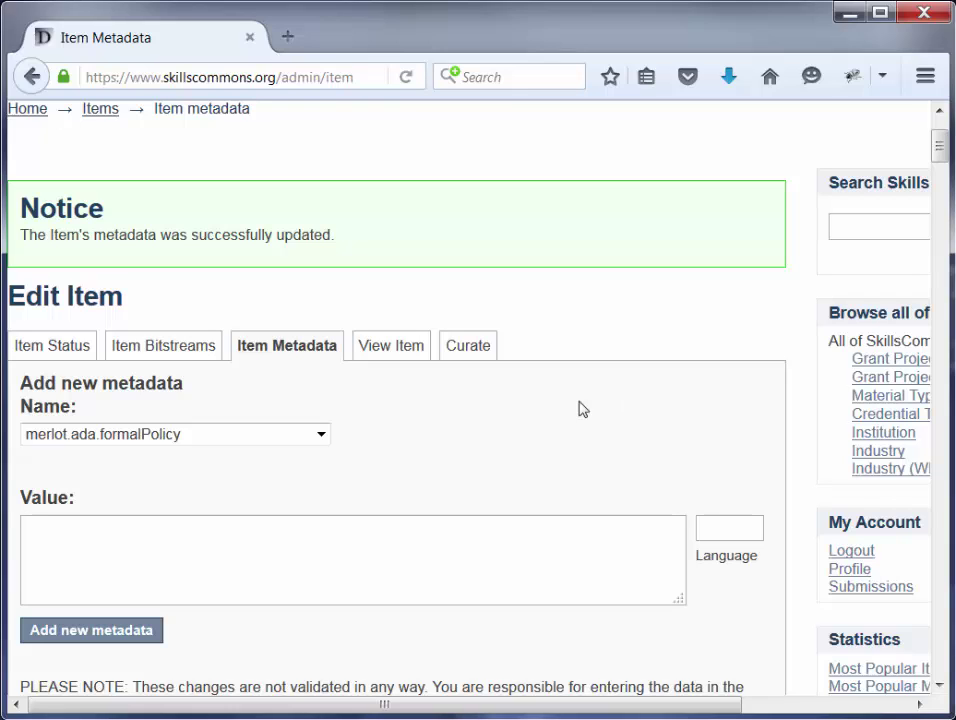
Add a dc.contributor.author entry containing the new author's name
left_click(321, 437)
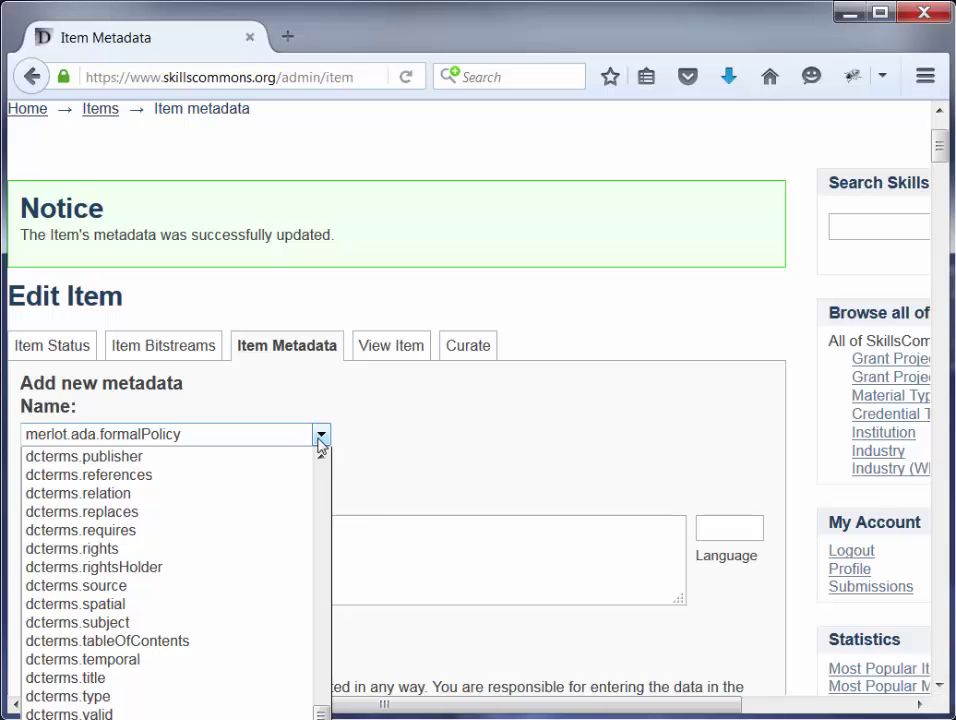
scroll(179, 570, "down", 1)
scroll(182, 560, "up", 10)
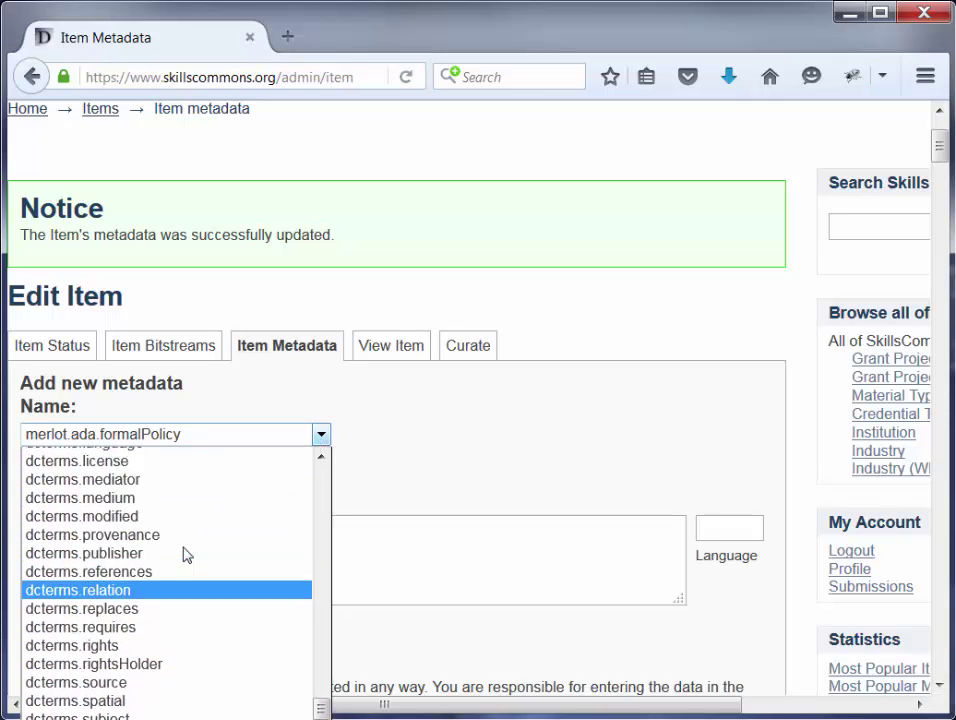
scroll(184, 555, "up", 15)
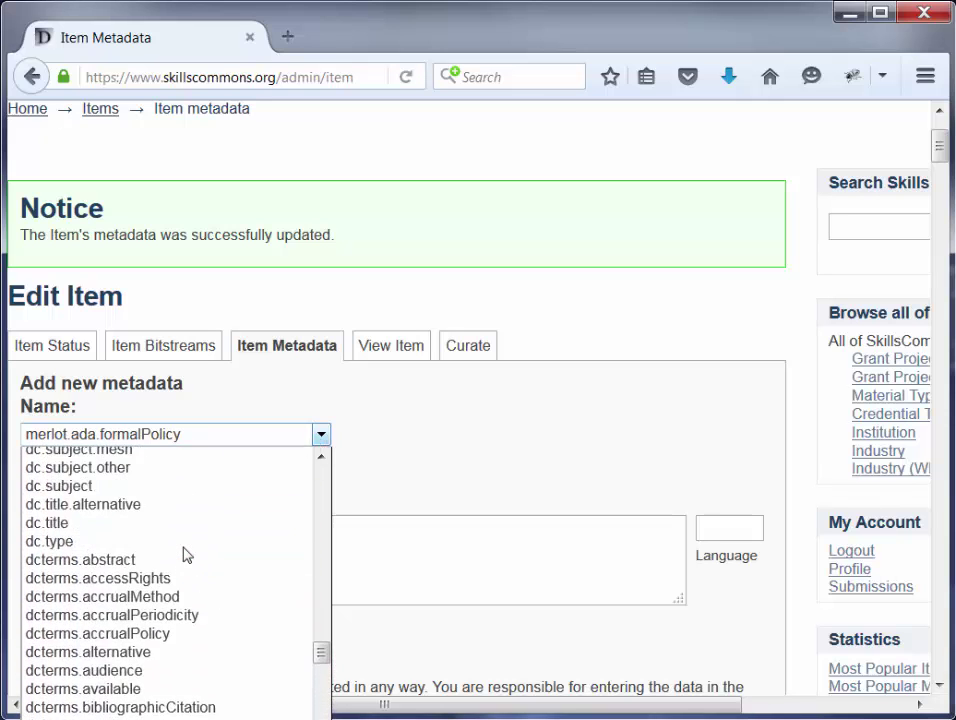
scroll(184, 555, "up", 13)
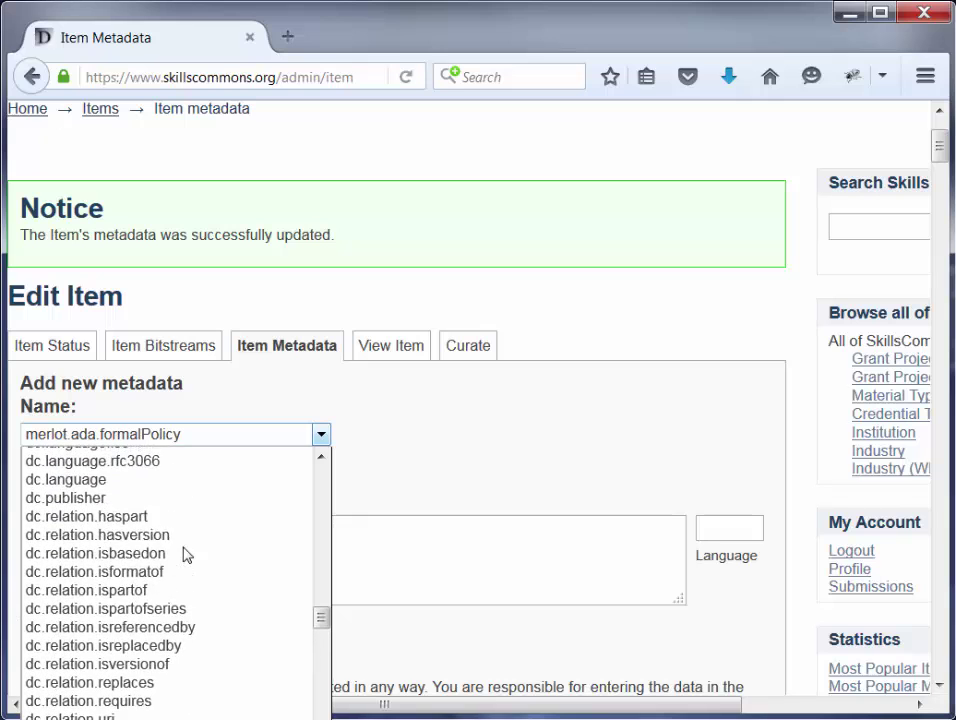
scroll(186, 555, "up", 4)
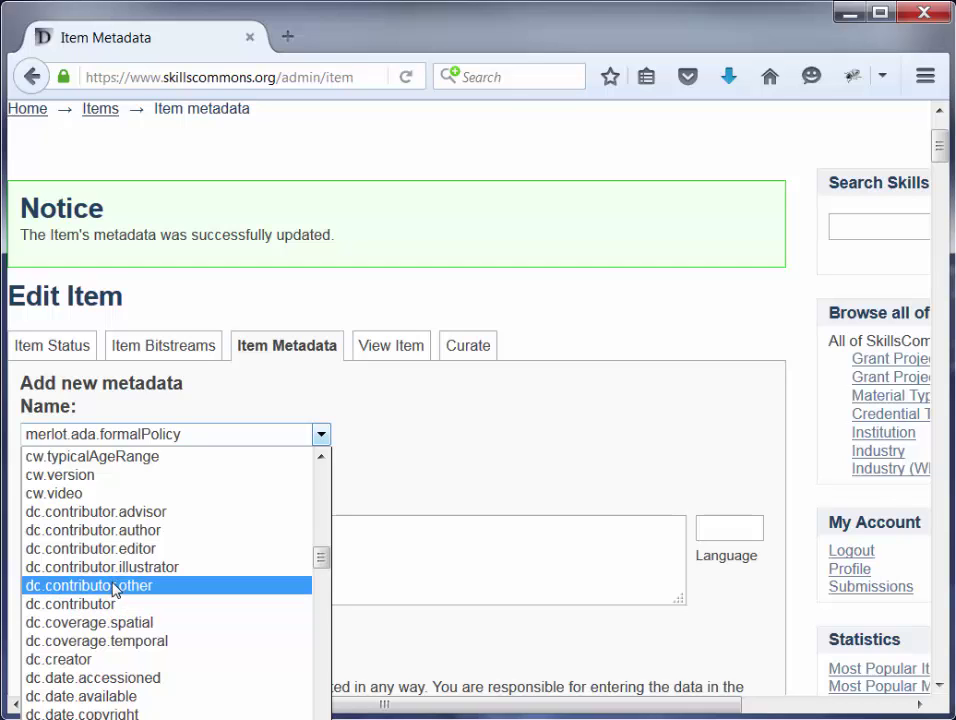
left_click(149, 535)
left_click(158, 547)
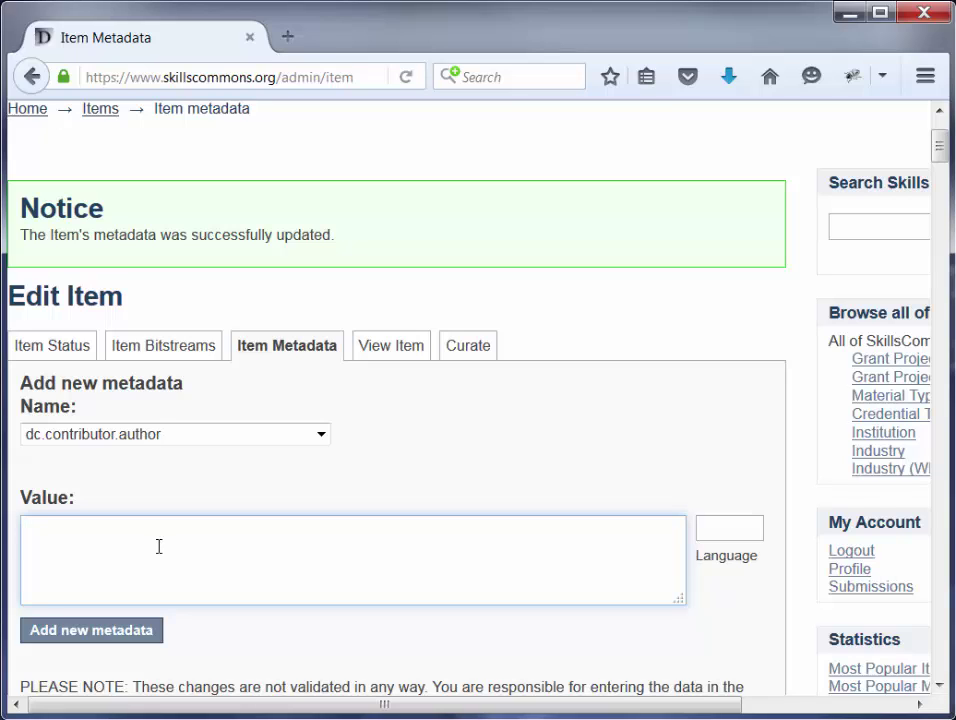
type("Smith, Mary")
left_click(98, 634)
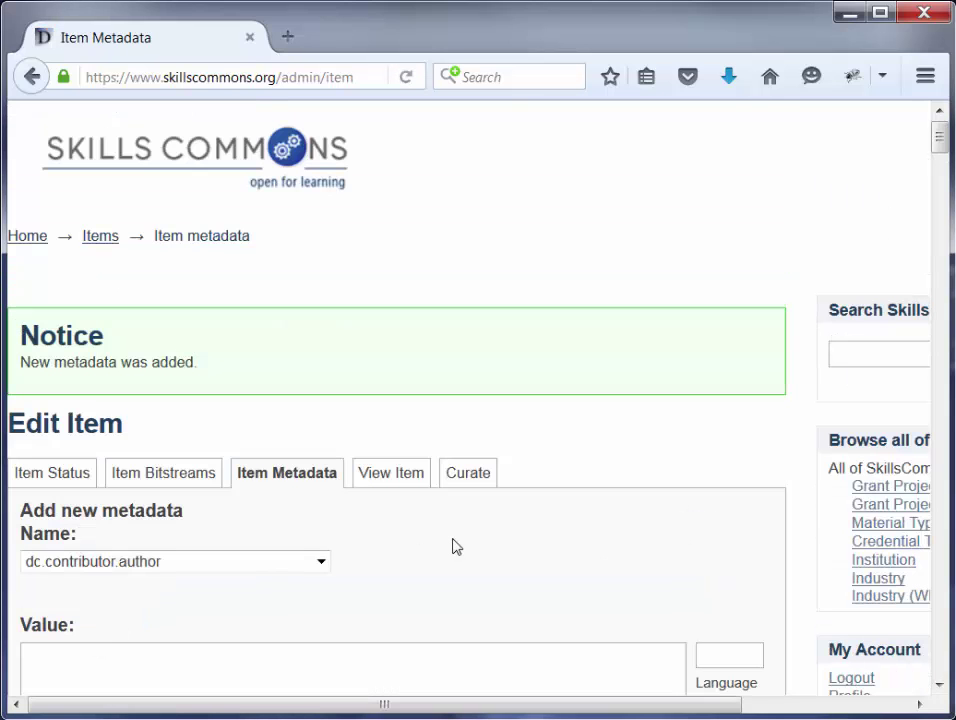
scroll(448, 546, "down", 3)
scroll(448, 546, "down", 4)
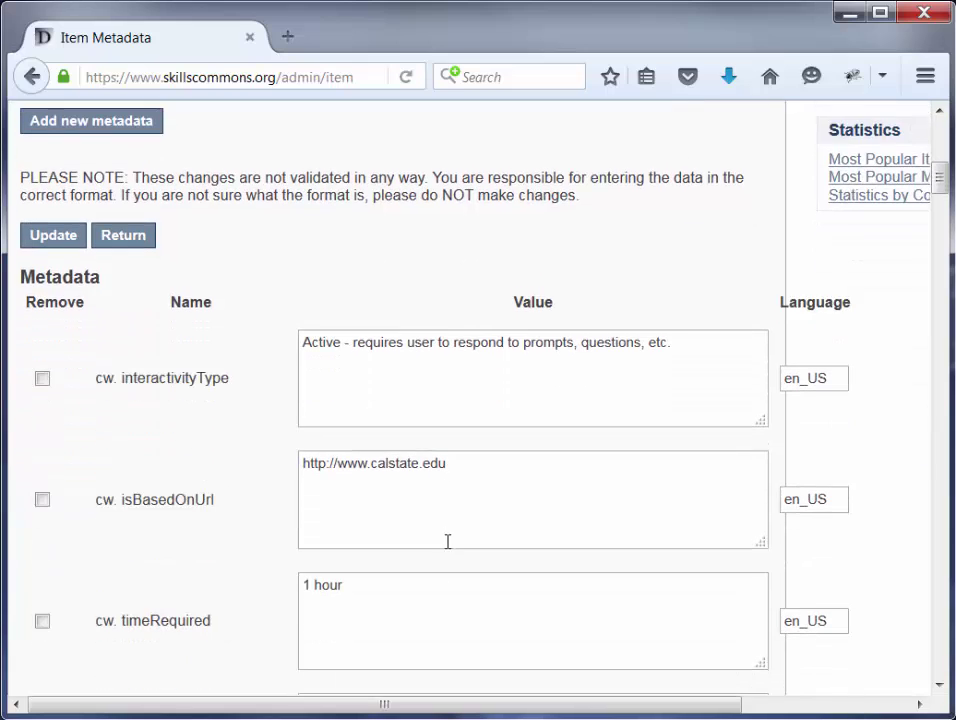
scroll(262, 578, "down", 3)
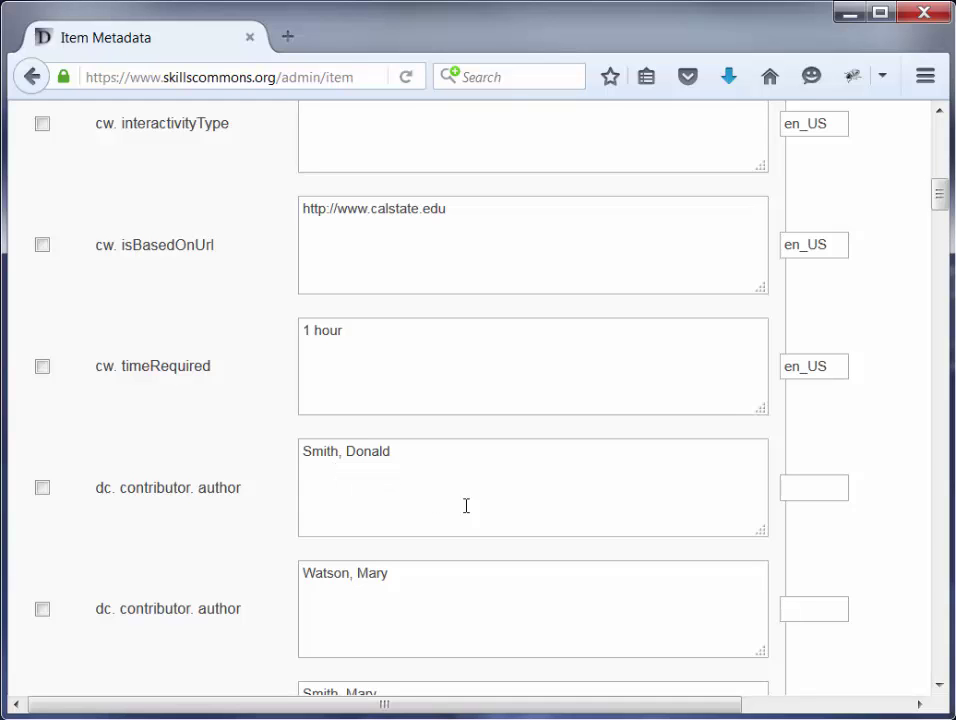
scroll(470, 505, "down", 2)
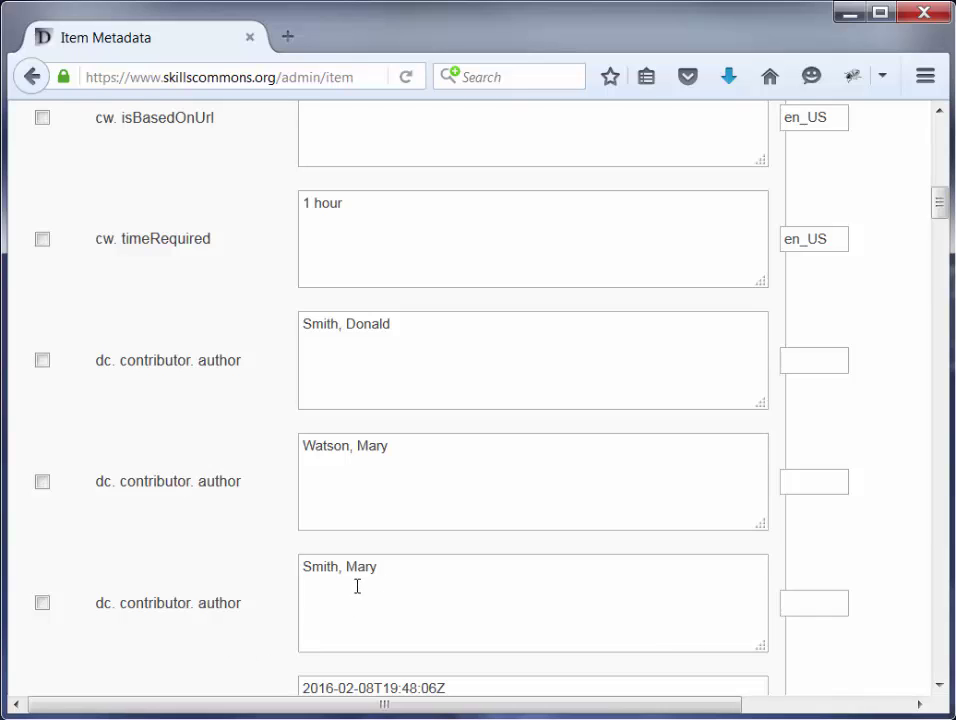
left_click(398, 601)
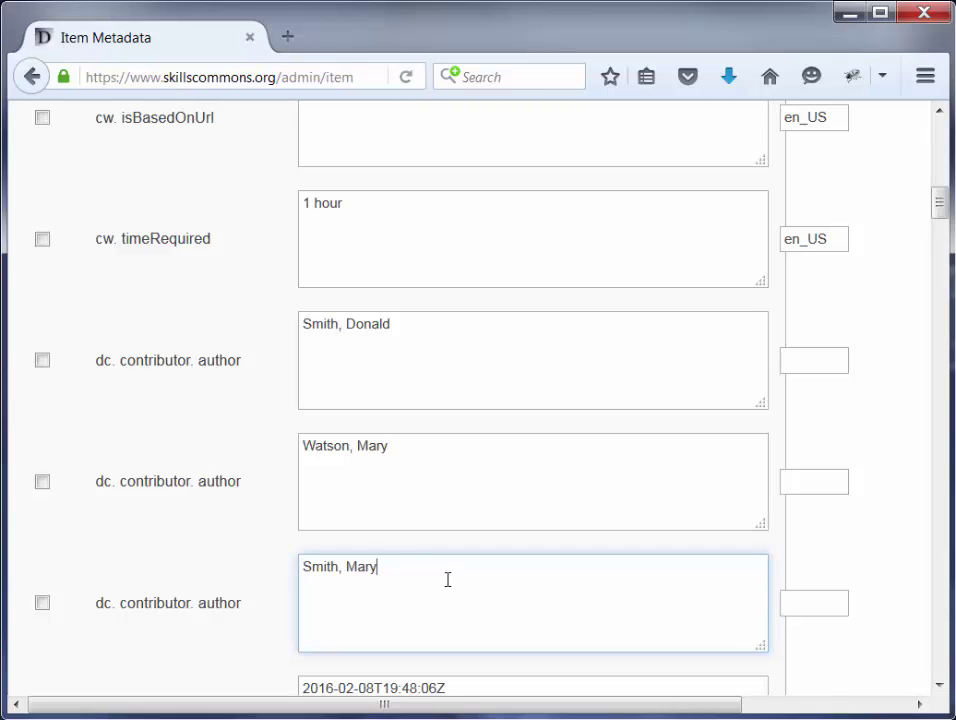
key("ctrl+Home")
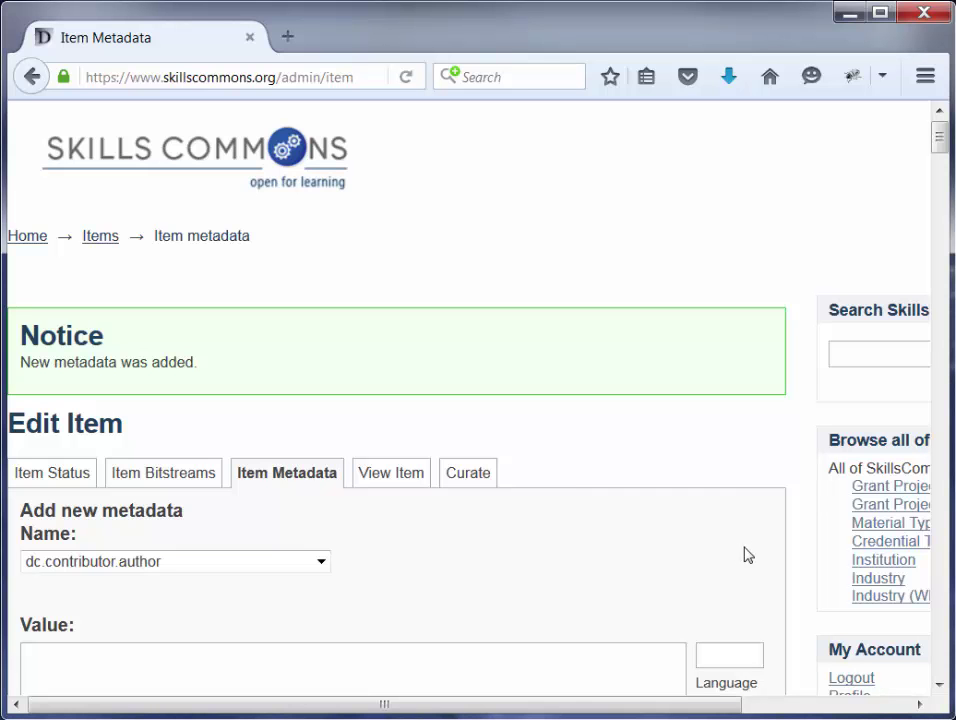
scroll(797, 540, "down", 5)
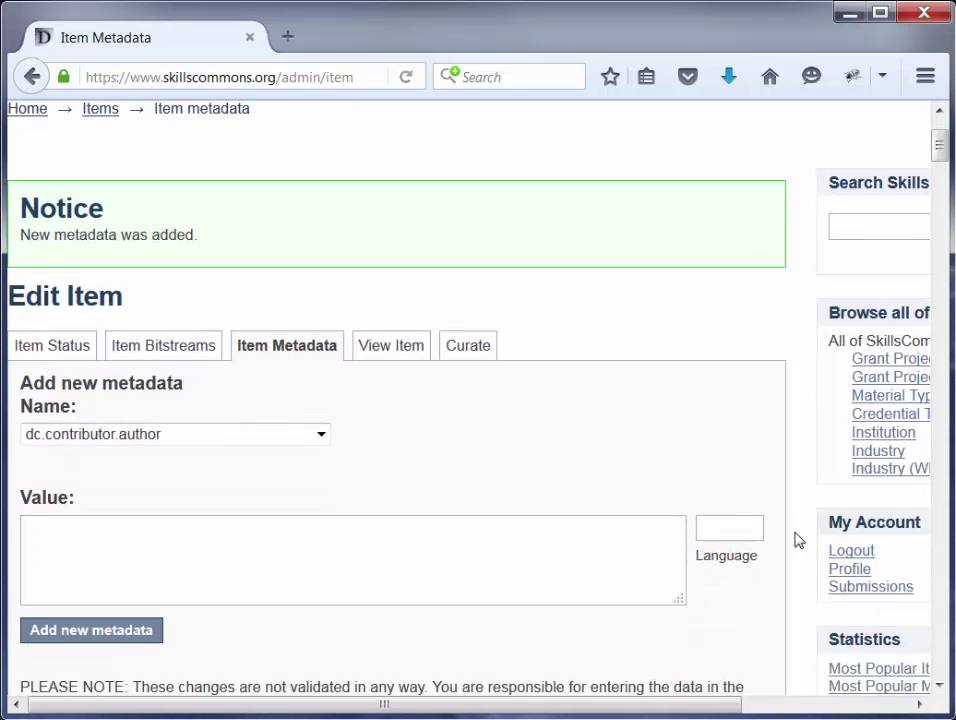
scroll(797, 540, "down", 3)
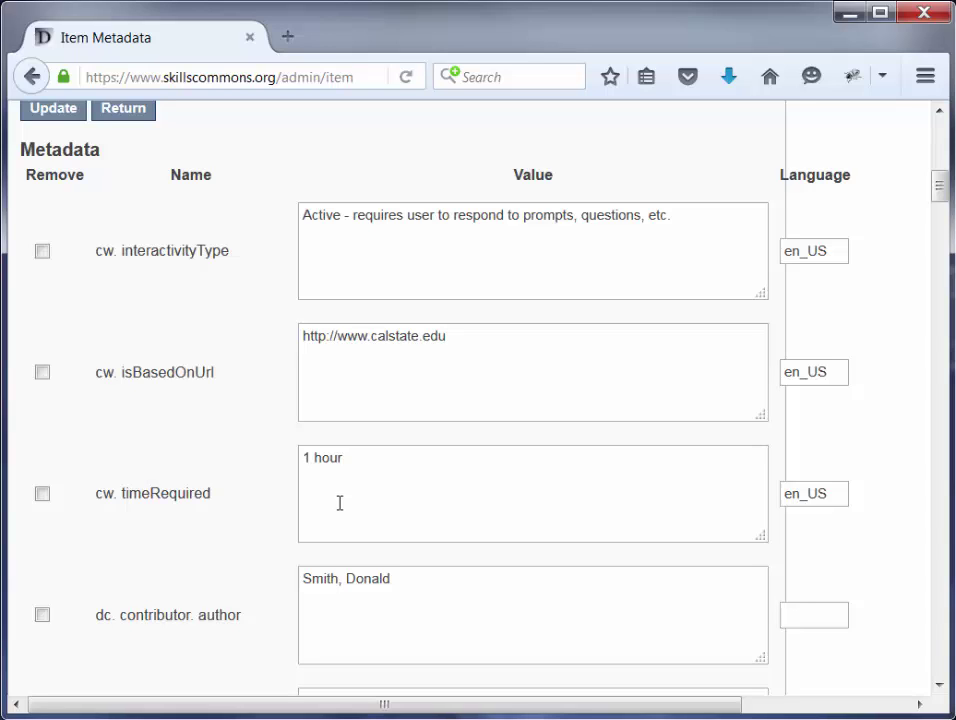
Change the cw.timeRequired value from 1 hour to 2 hour
double_click(307, 459)
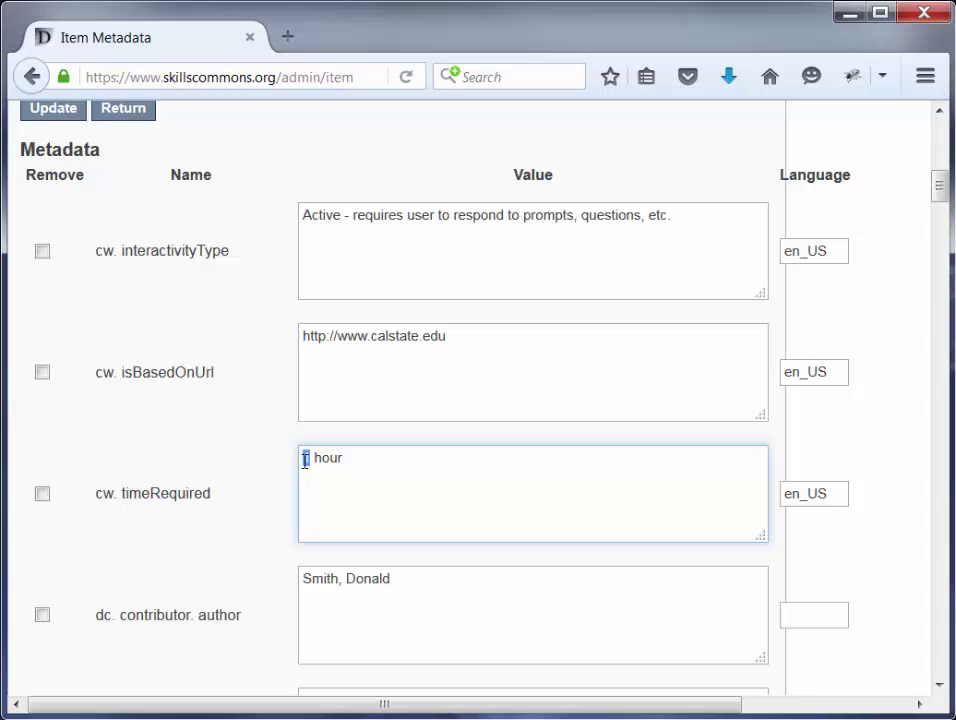
type("2")
left_click(444, 489)
scroll(444, 397, "down", 2)
scroll(443, 403, "up", 2)
scroll(467, 361, "down", 2)
scroll(471, 383, "up", 6)
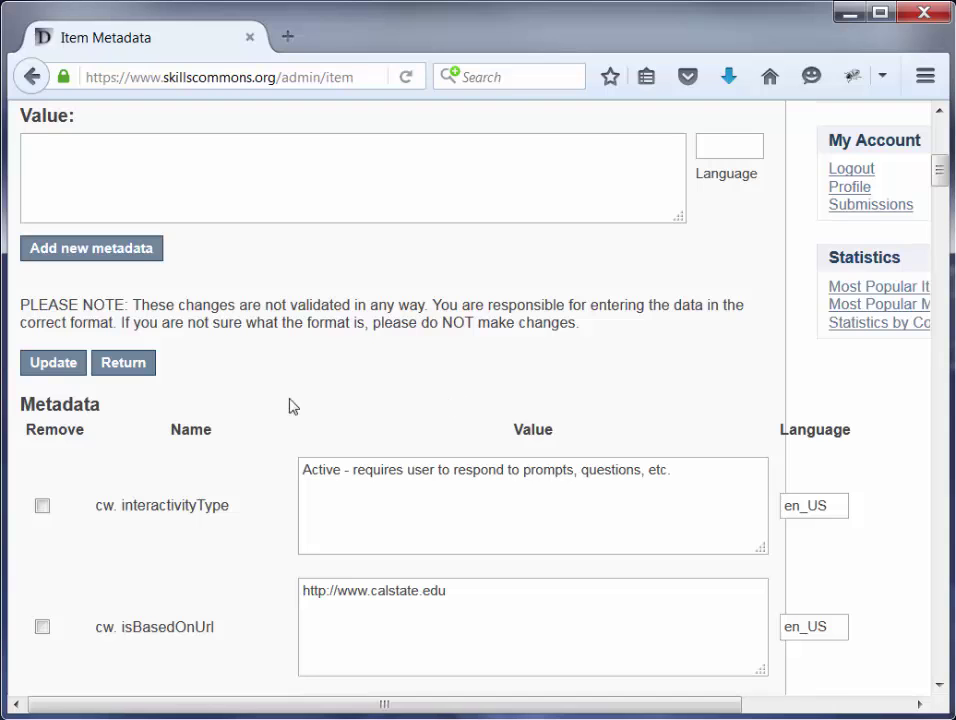
Save the metadata with Update and return to the Sample - Biology 101 item page
left_click(54, 368)
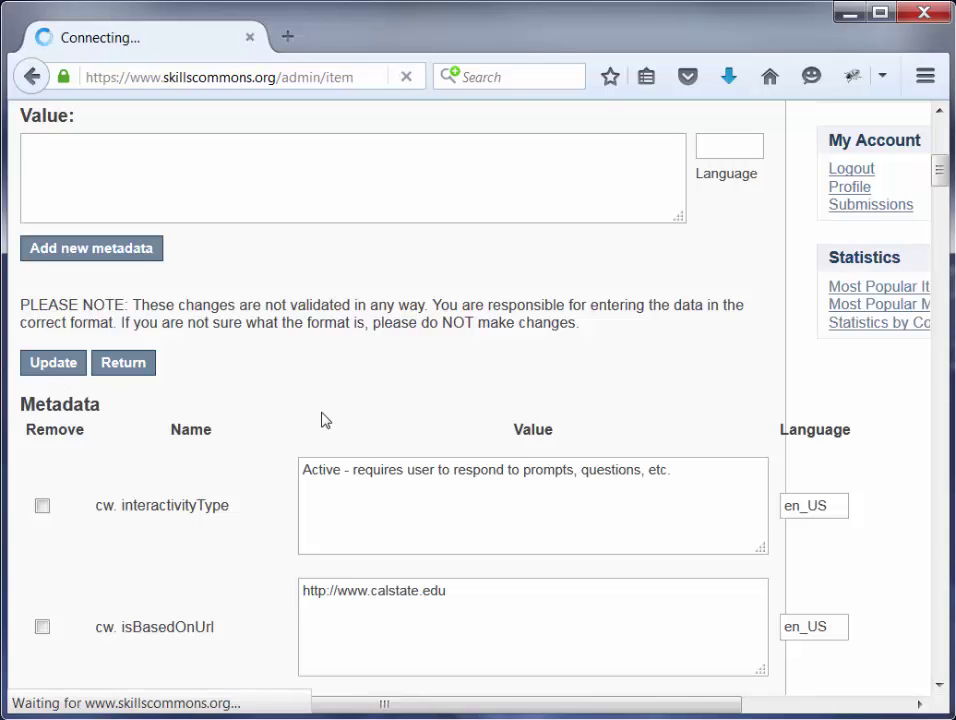
scroll(321, 420, "down", 14)
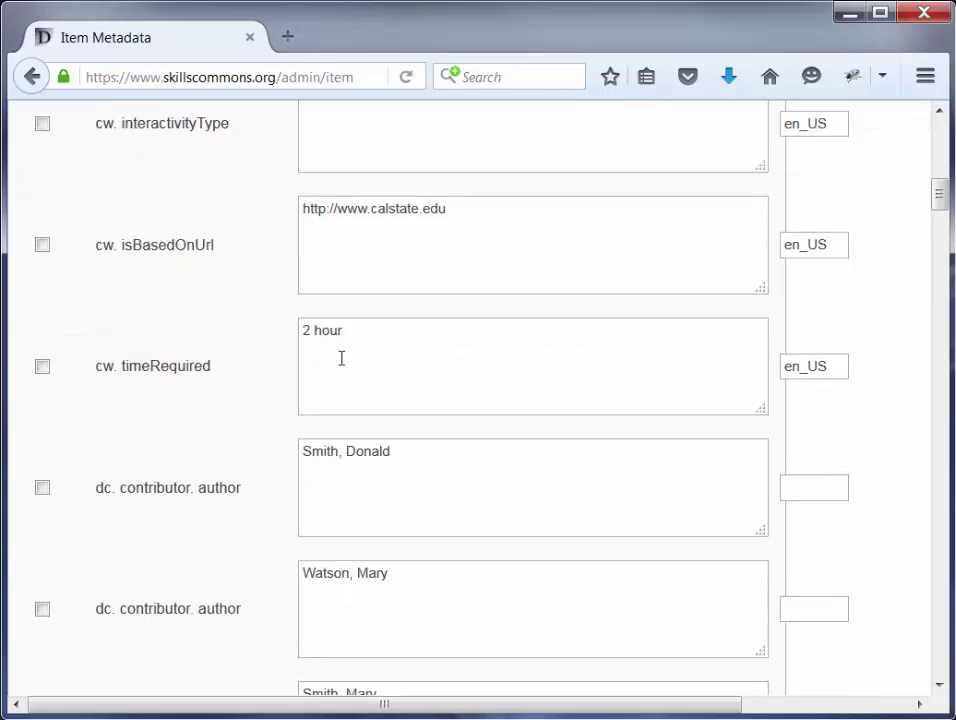
scroll(337, 354, "down", 20)
scroll(351, 371, "down", 20)
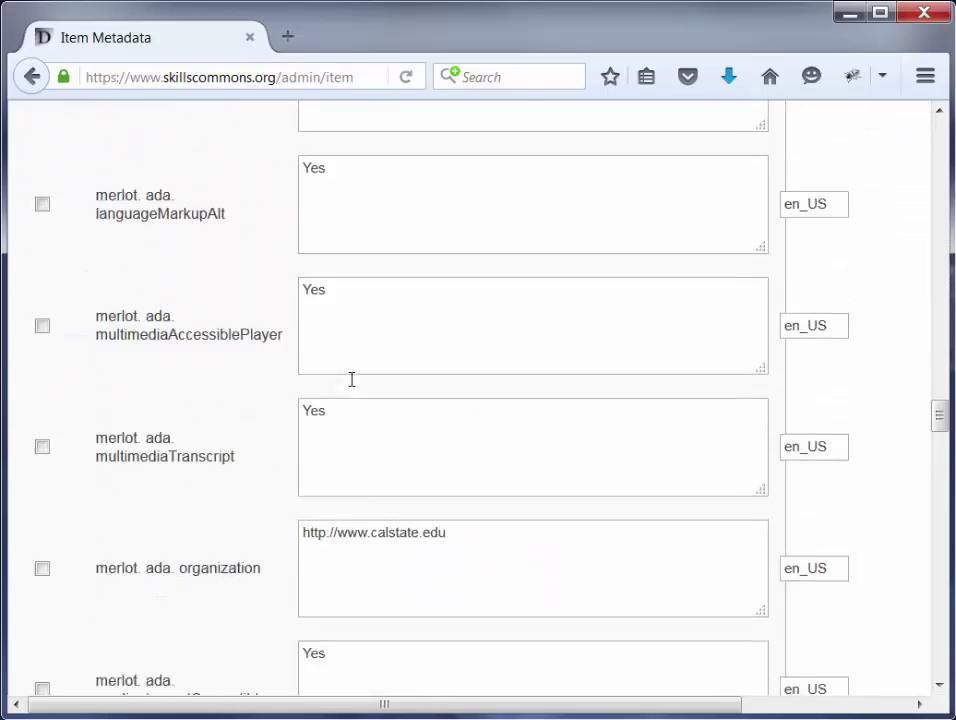
scroll(339, 398, "down", 10)
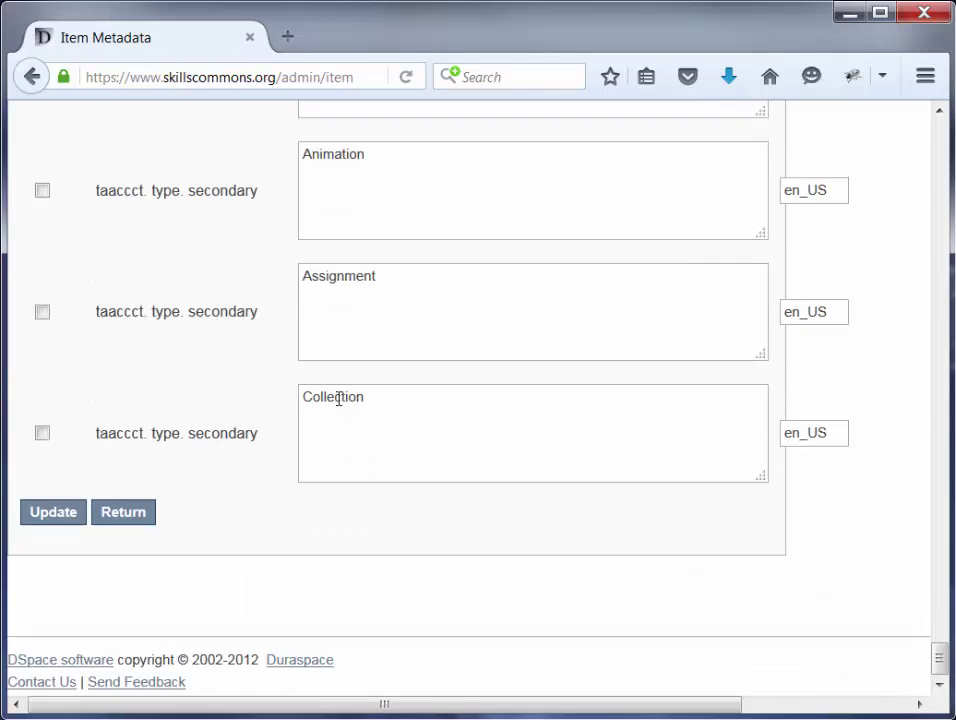
left_click(148, 520)
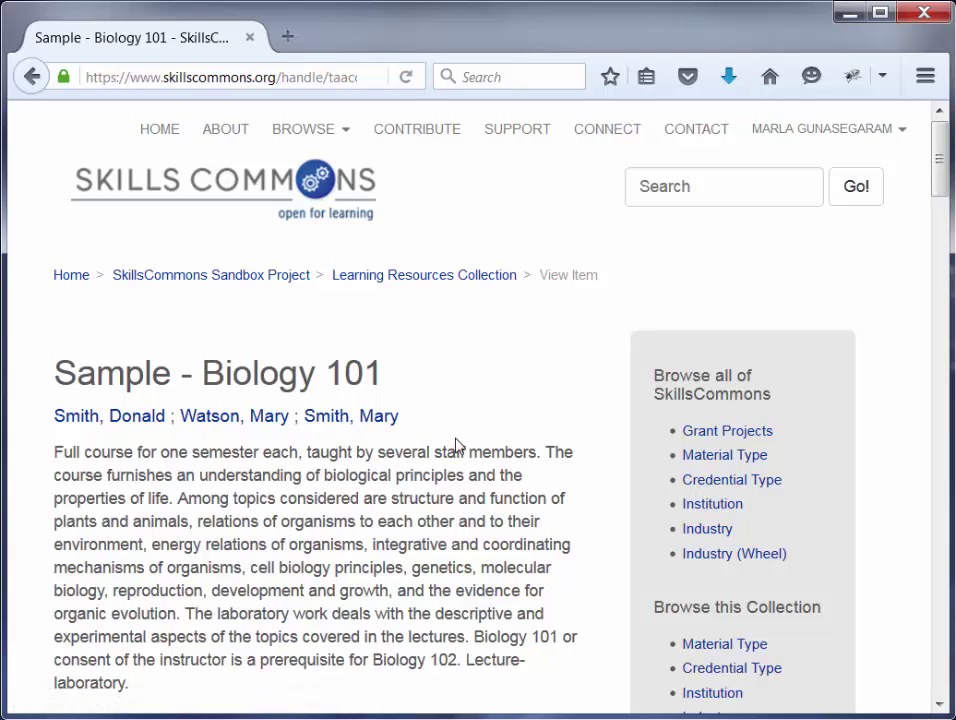
scroll(456, 444, "down", 5)
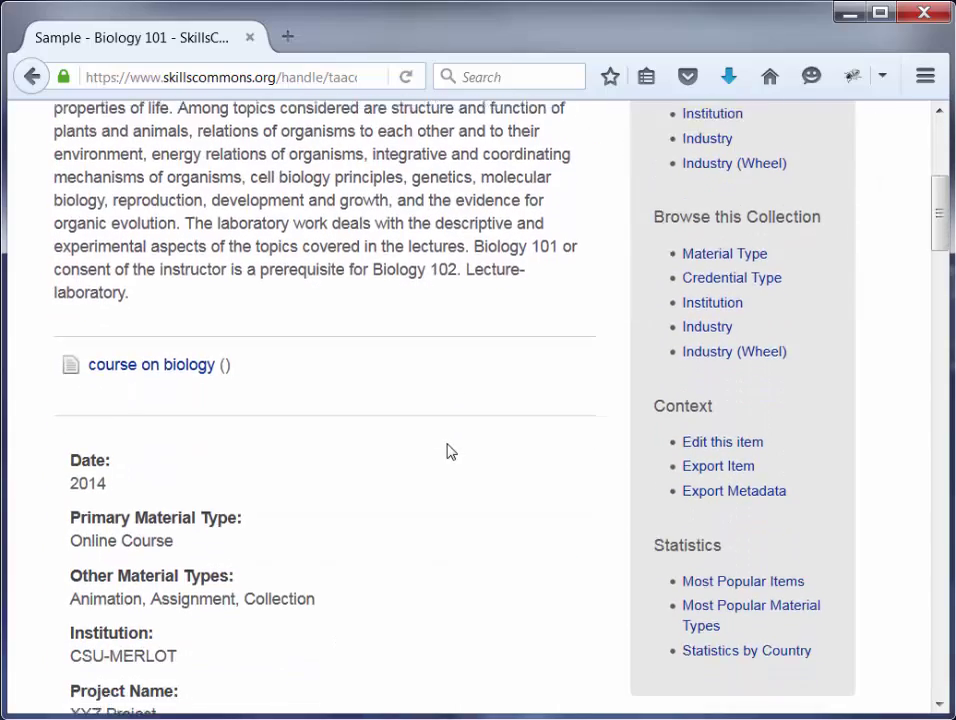
scroll(449, 452, "down", 4)
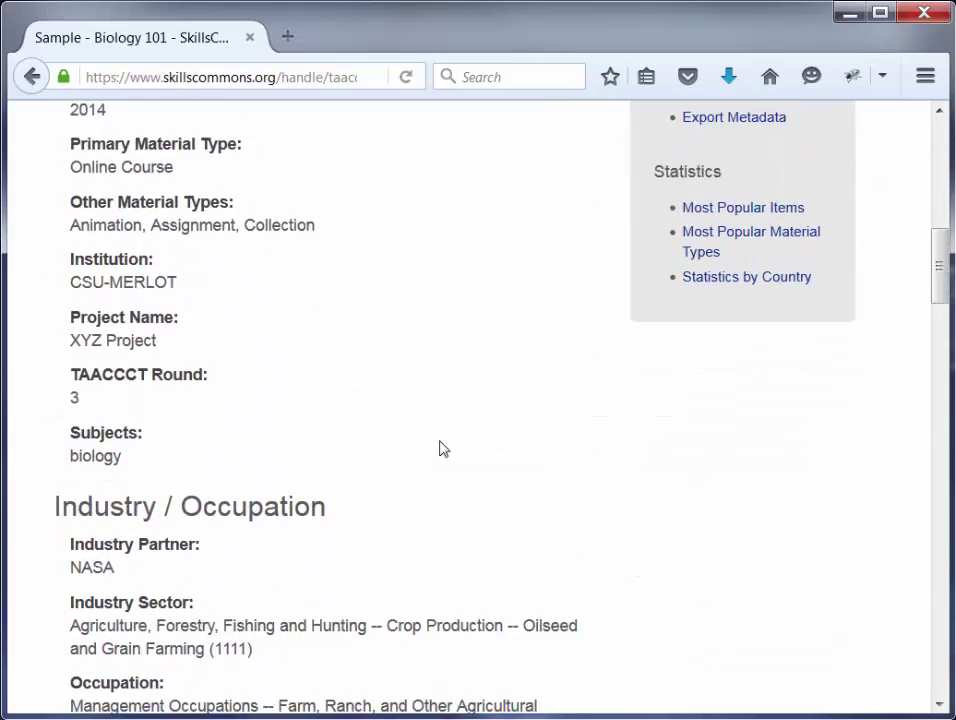
scroll(440, 450, "down", 5)
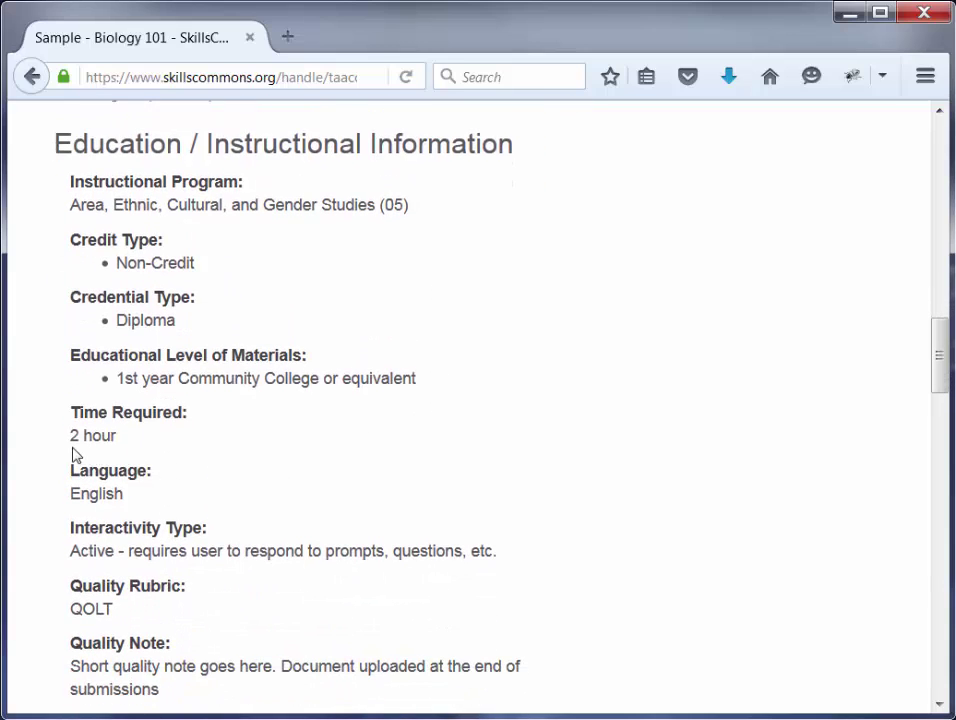
scroll(382, 491, "down", 3)
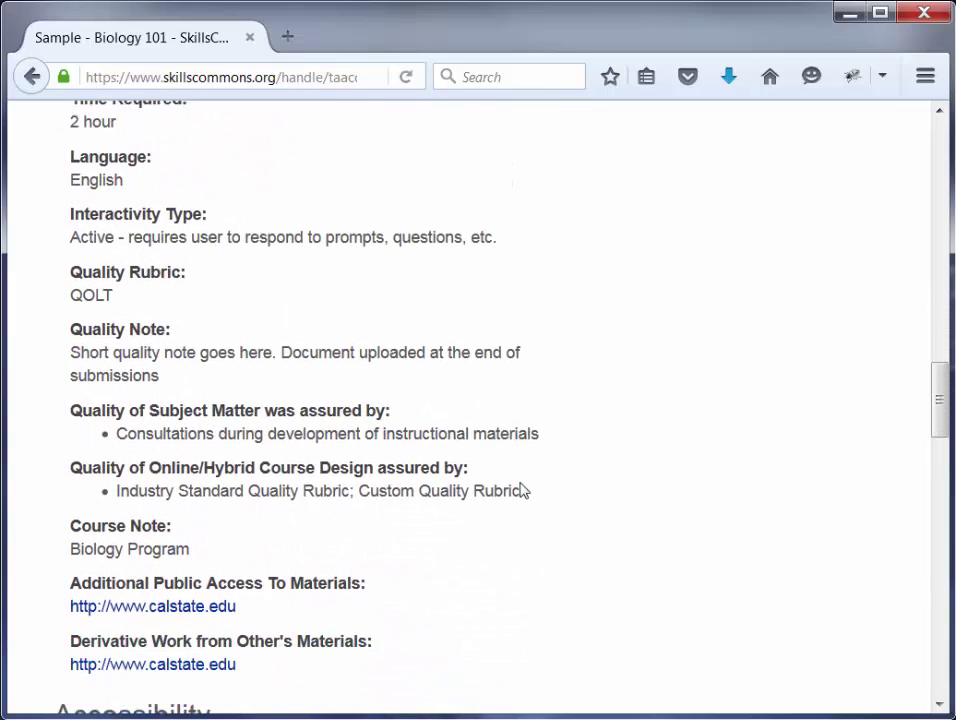
scroll(512, 500, "down", 1)
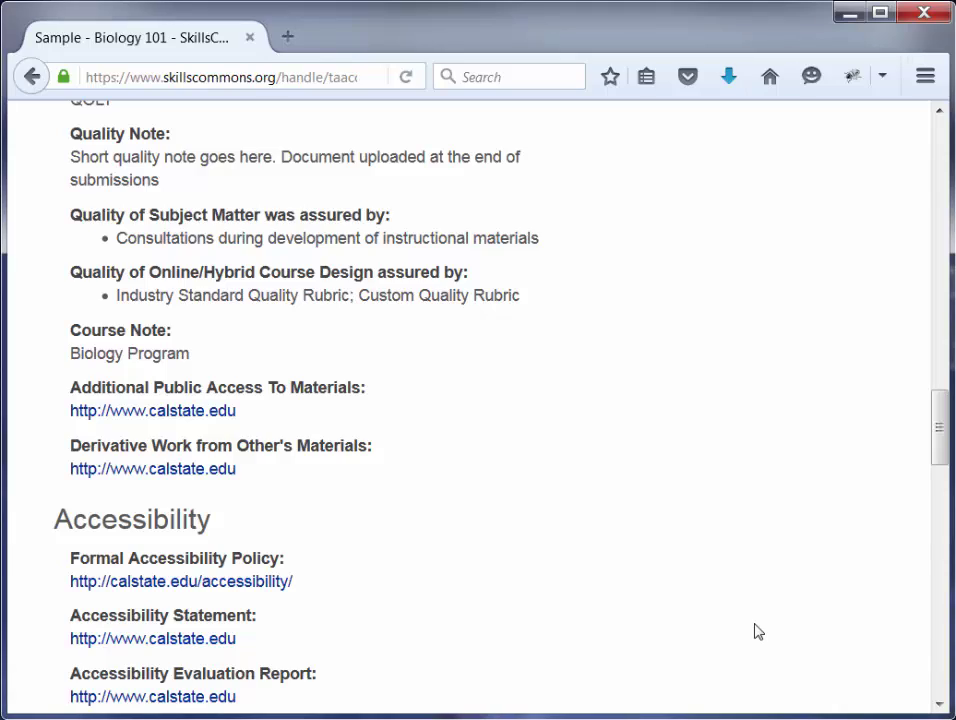
scroll(757, 631, "up", 10)
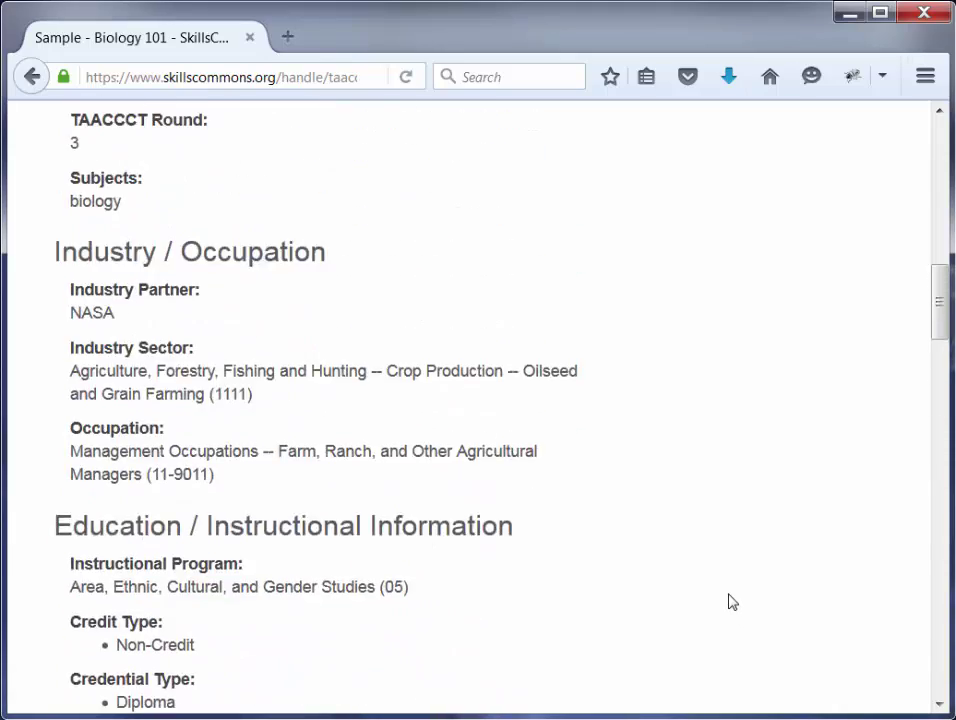
scroll(729, 596, "up", 4)
scroll(572, 576, "down", 1)
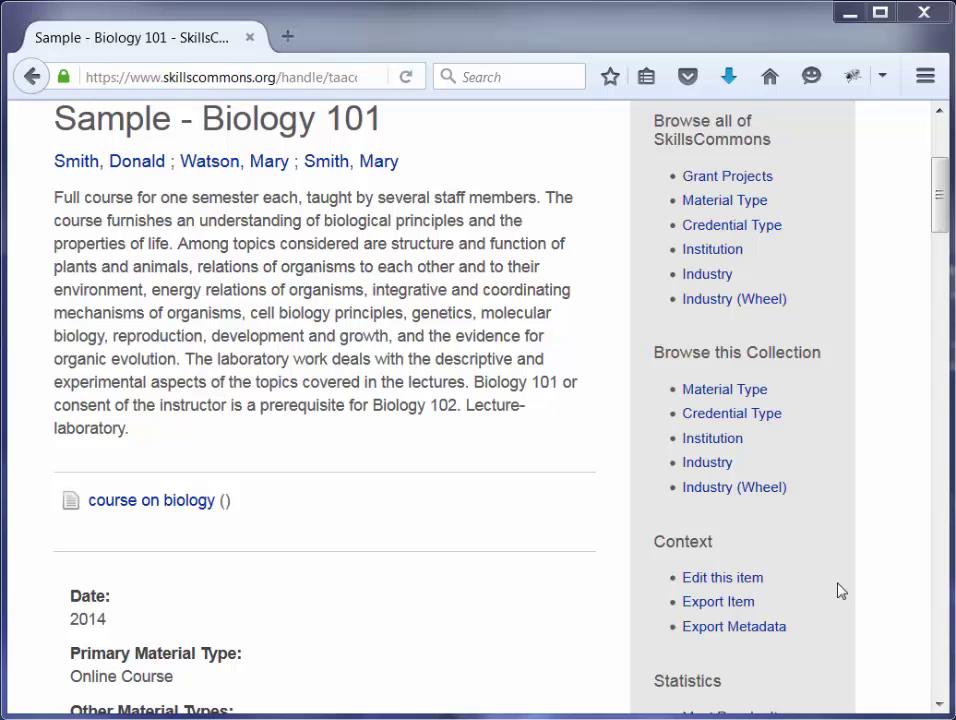
Open the item's Item Bitstreams tab and select biology101.txt in the ORIGINAL bundle
left_click(735, 586)
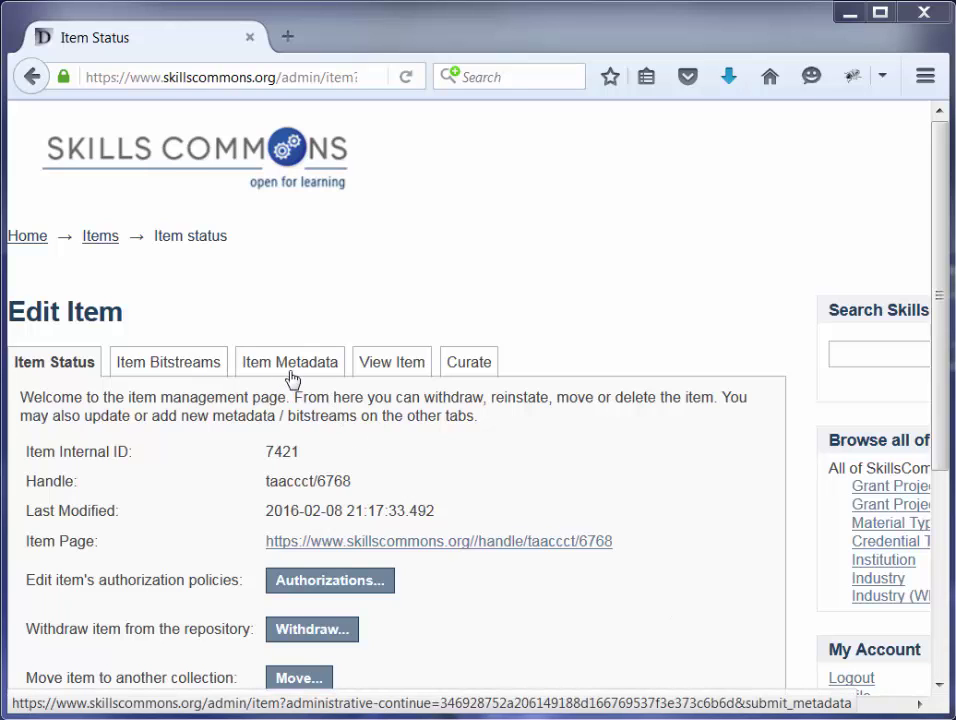
left_click(186, 372)
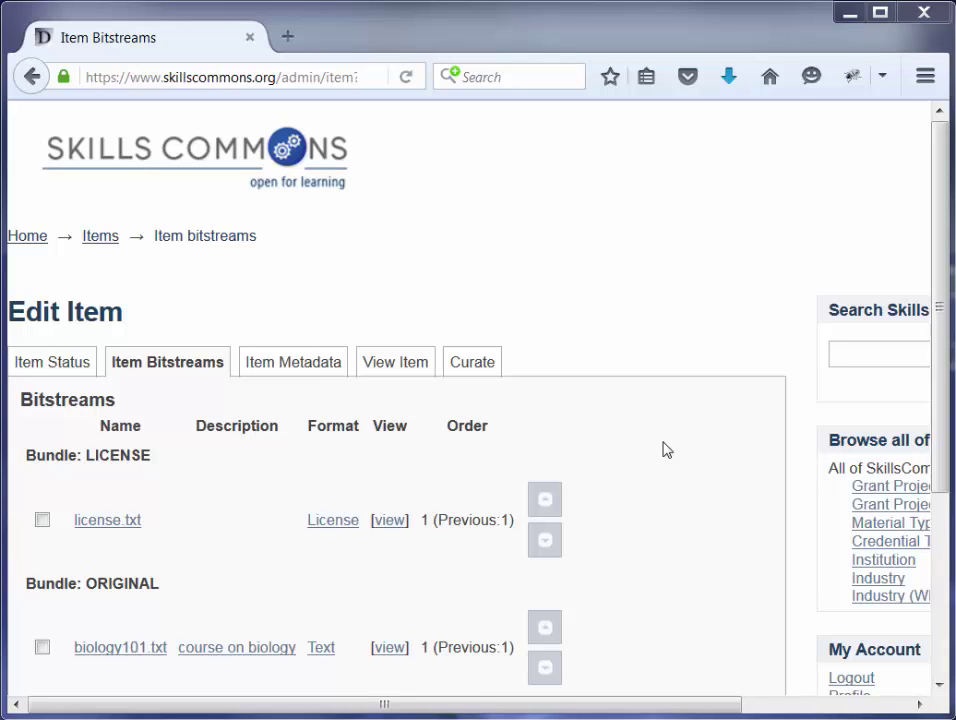
scroll(666, 448, "down", 3)
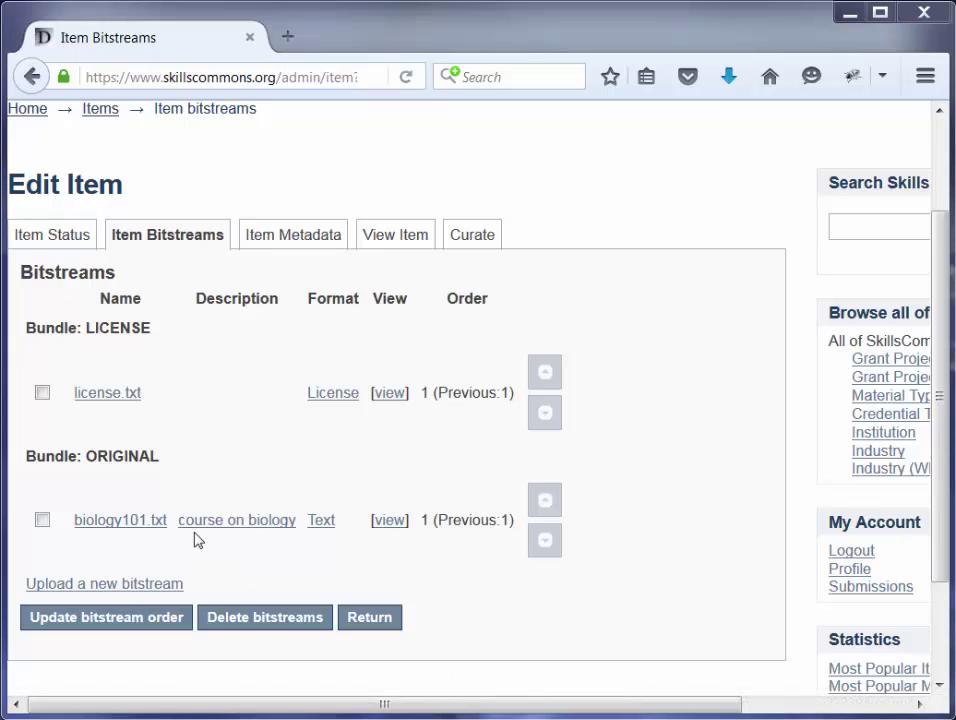
left_click(249, 532)
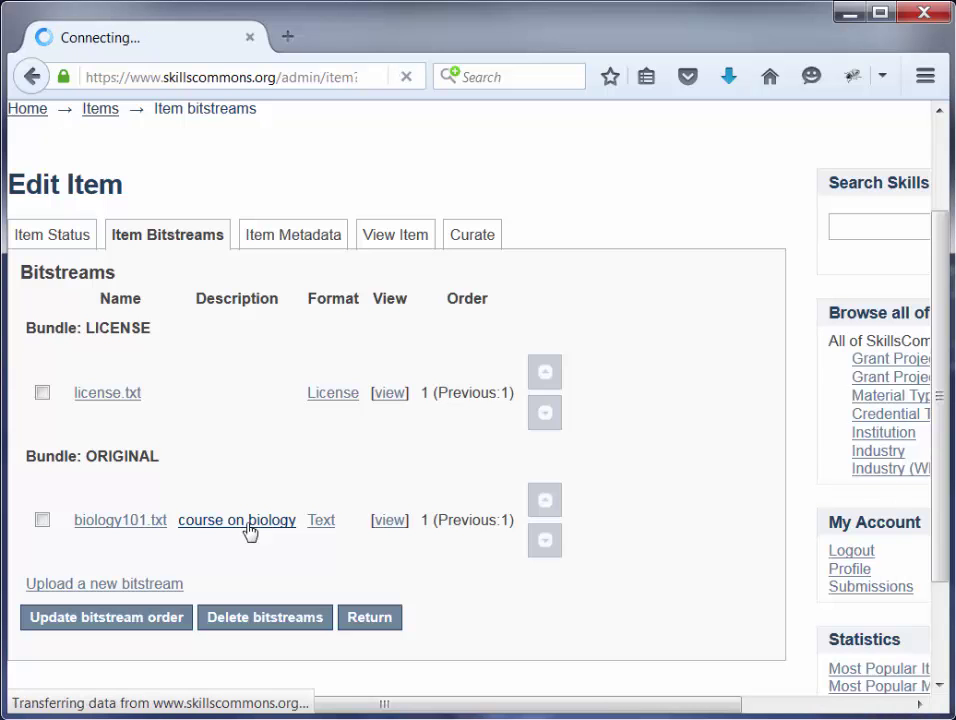
Edit biology101.txt's description from 'course on biology' to 'Course on Biology 101'
scroll(250, 529, "down", 2)
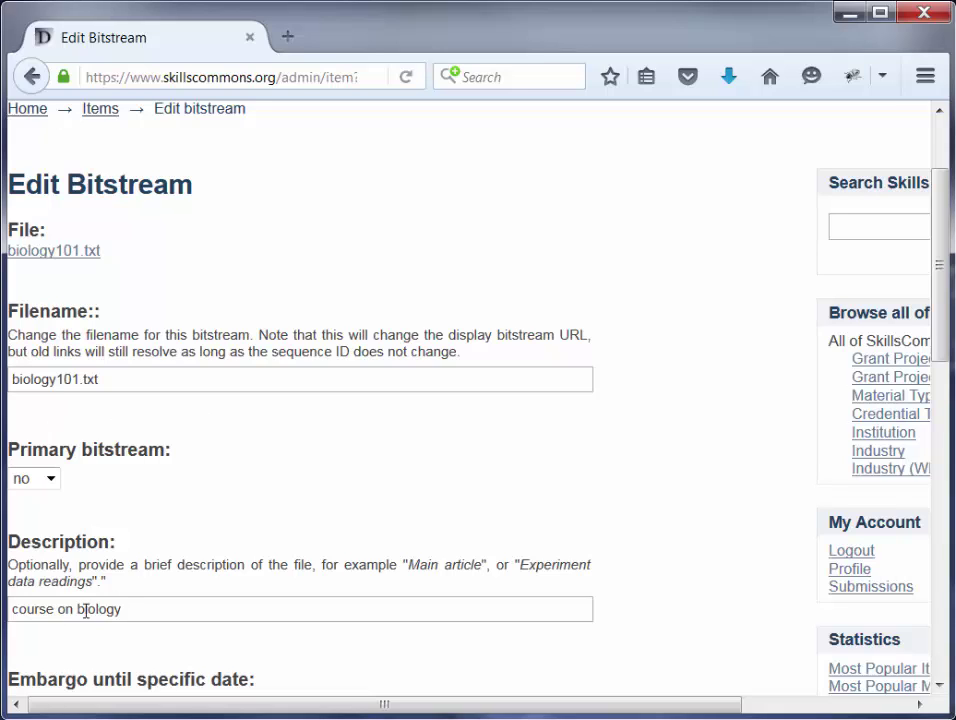
left_click(22, 606)
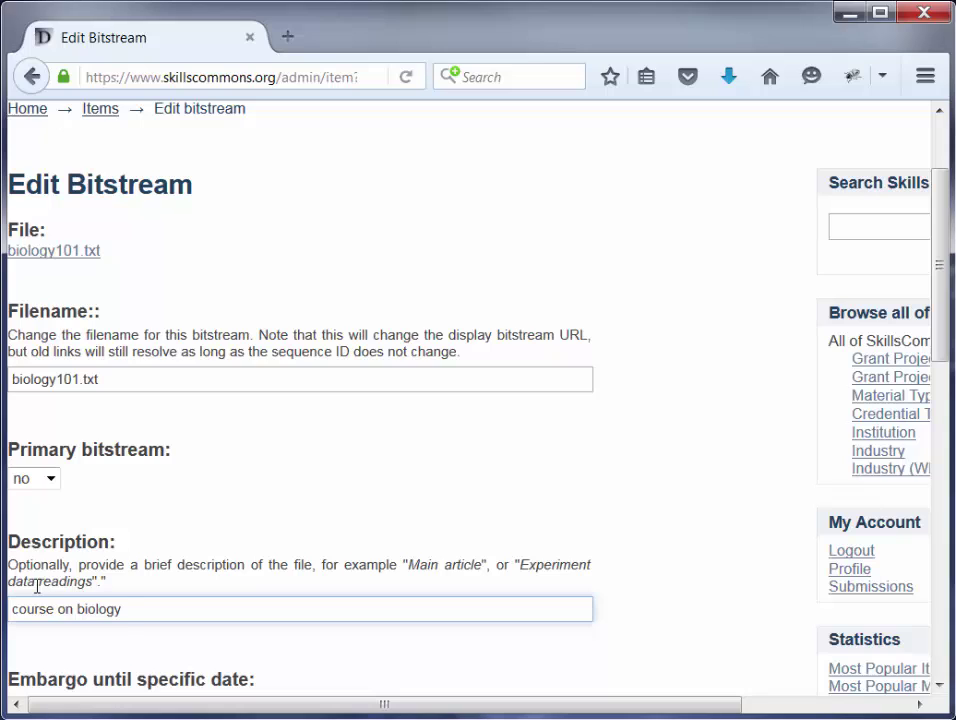
key("BackSpace")
type("C")
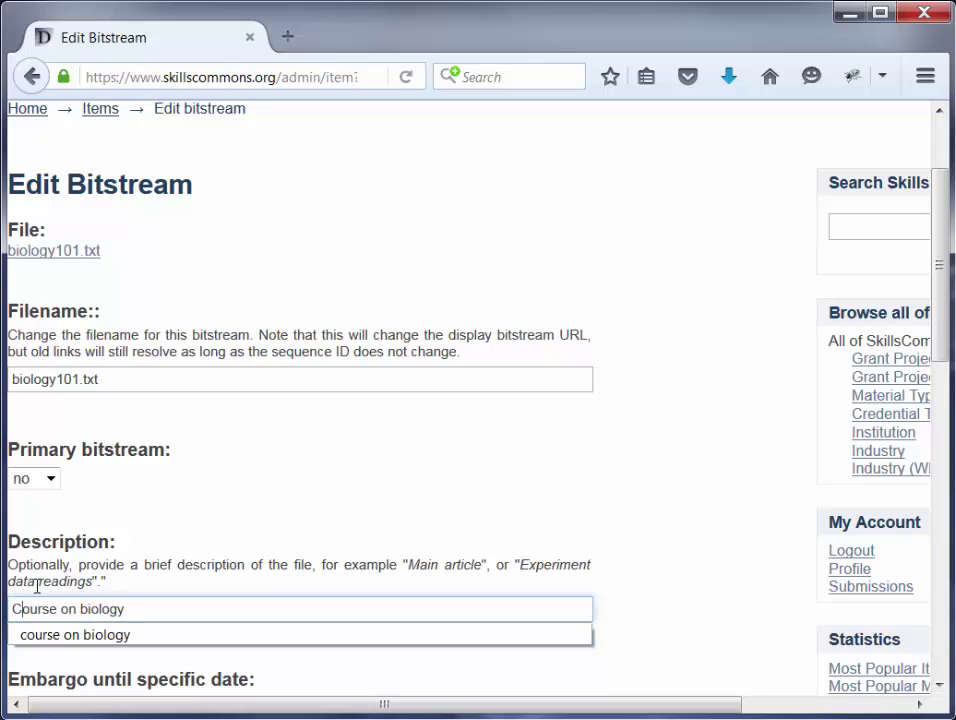
left_click(90, 607)
key("BackSpace")
type("B")
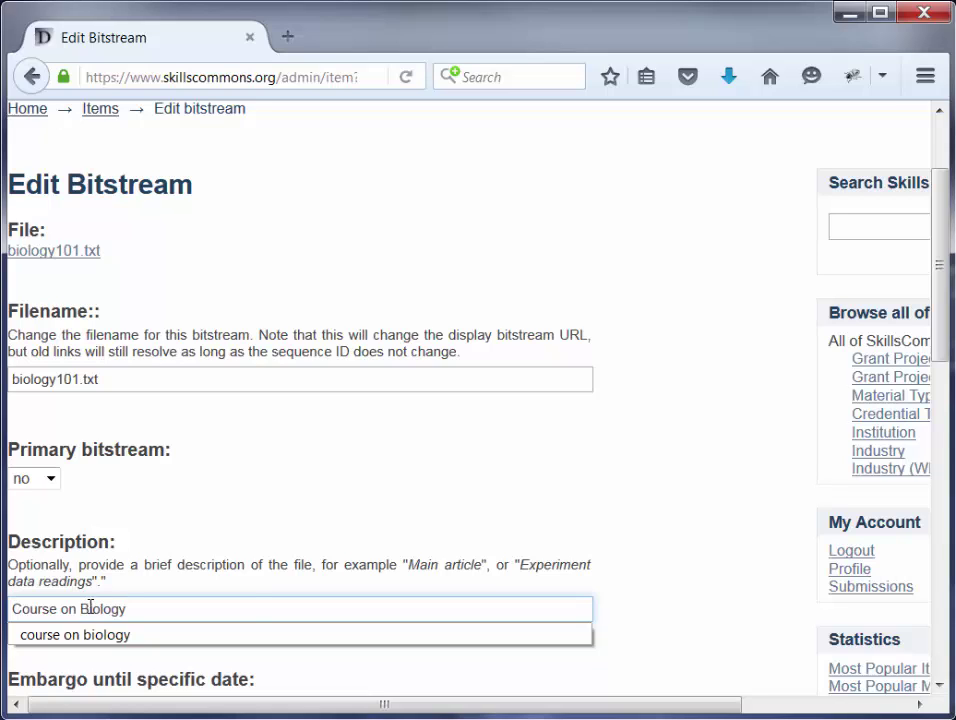
left_click(212, 600)
type("101")
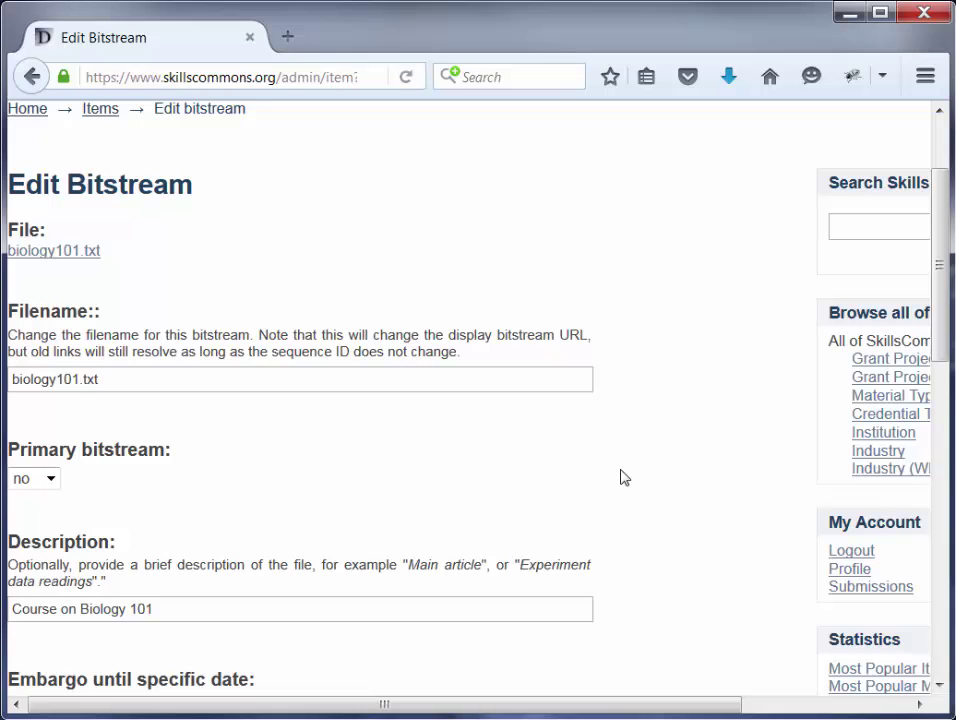
Save the updated bitstream description
scroll(630, 476, "down", 2)
scroll(646, 480, "down", 10)
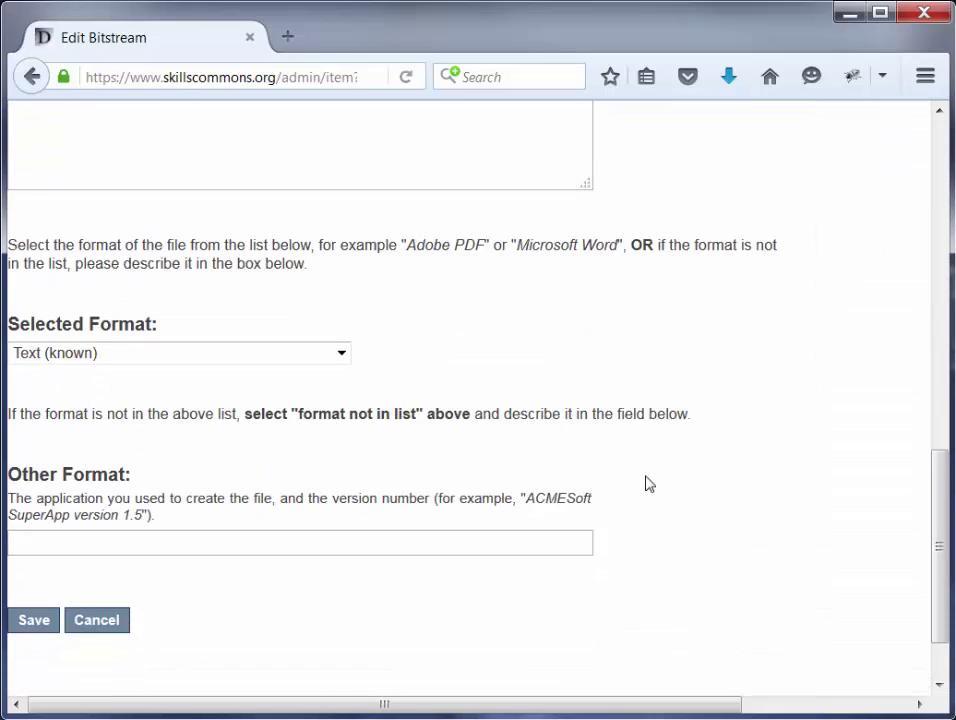
left_click(33, 622)
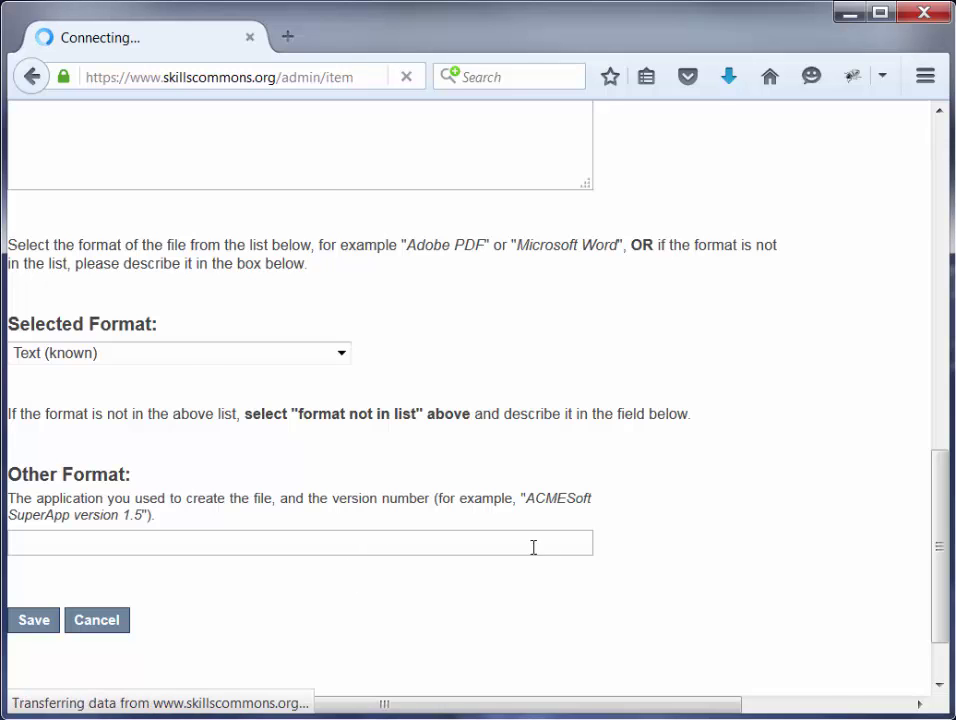
scroll(335, 591, "down", 4)
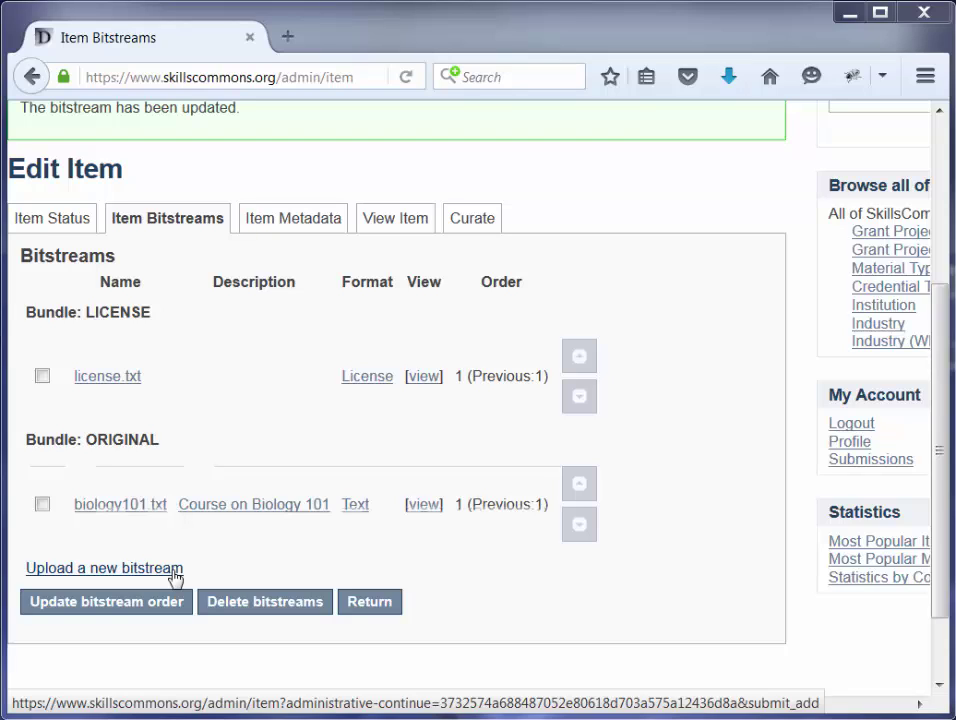
Choose biology101finalexam.txt as the new bitstream file to upload
left_click(105, 577)
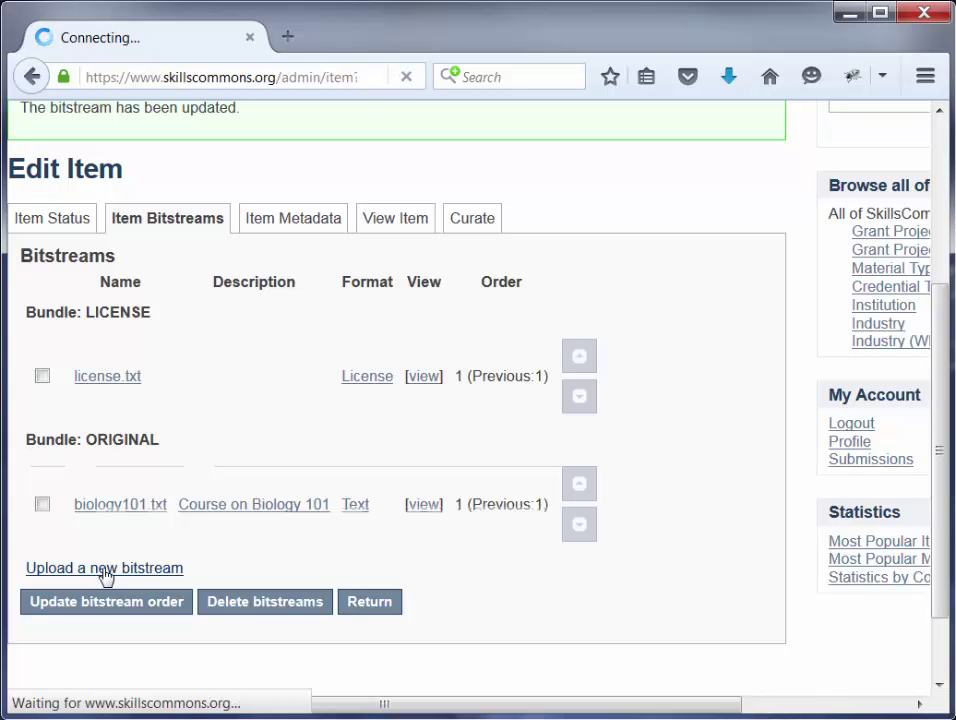
left_click(56, 537)
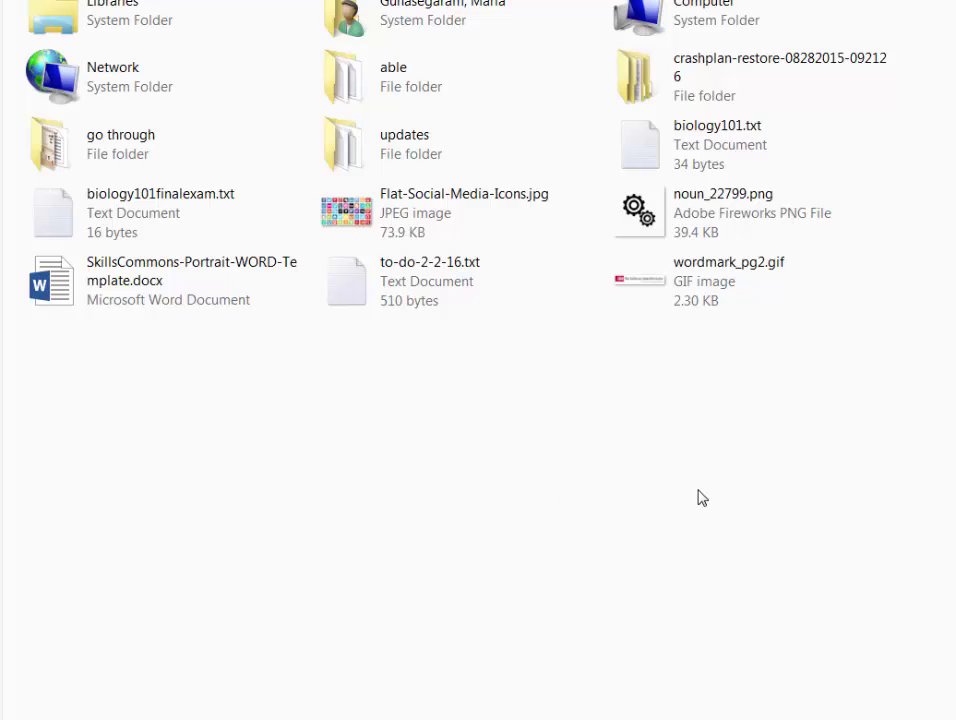
left_click(120, 214)
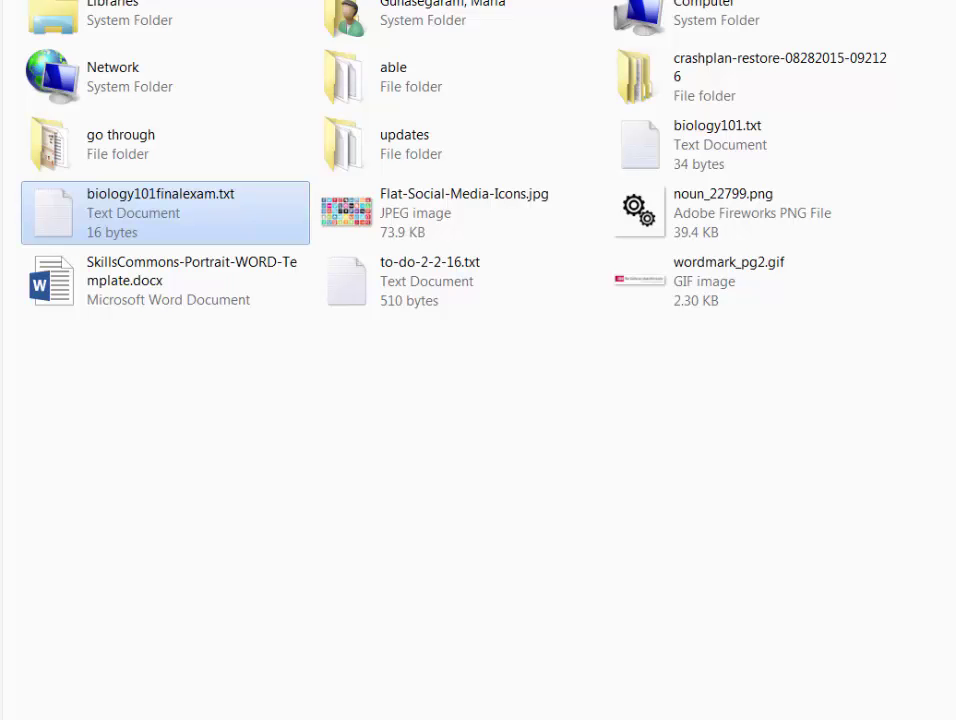
key("Return")
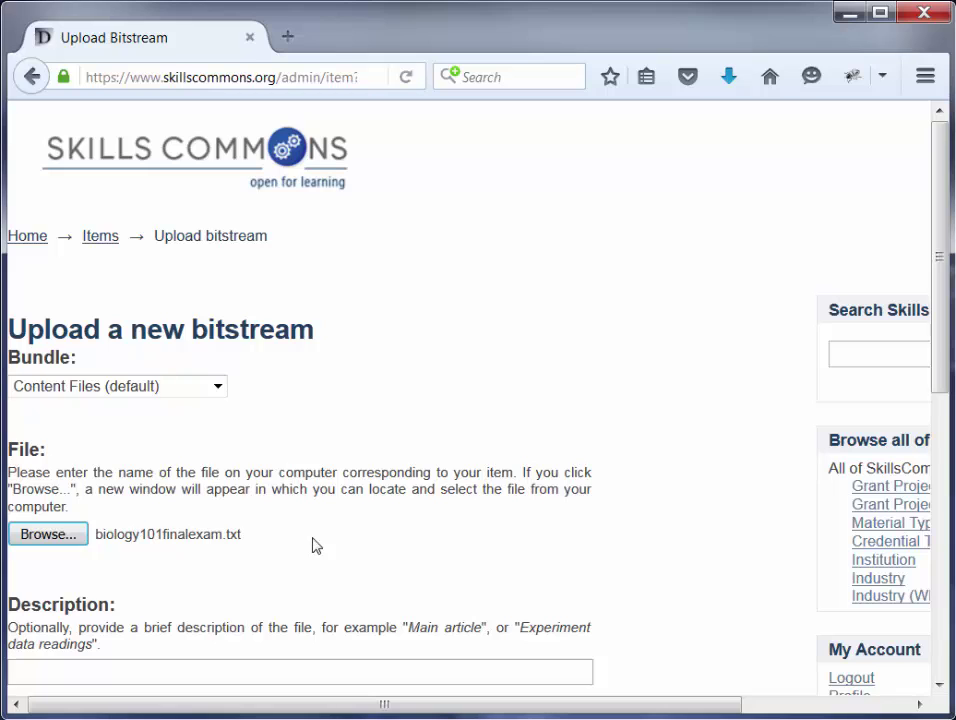
Give the file the description 'Biology 101 Final Exam' and upload it
scroll(300, 546, "down", 2)
left_click(256, 549)
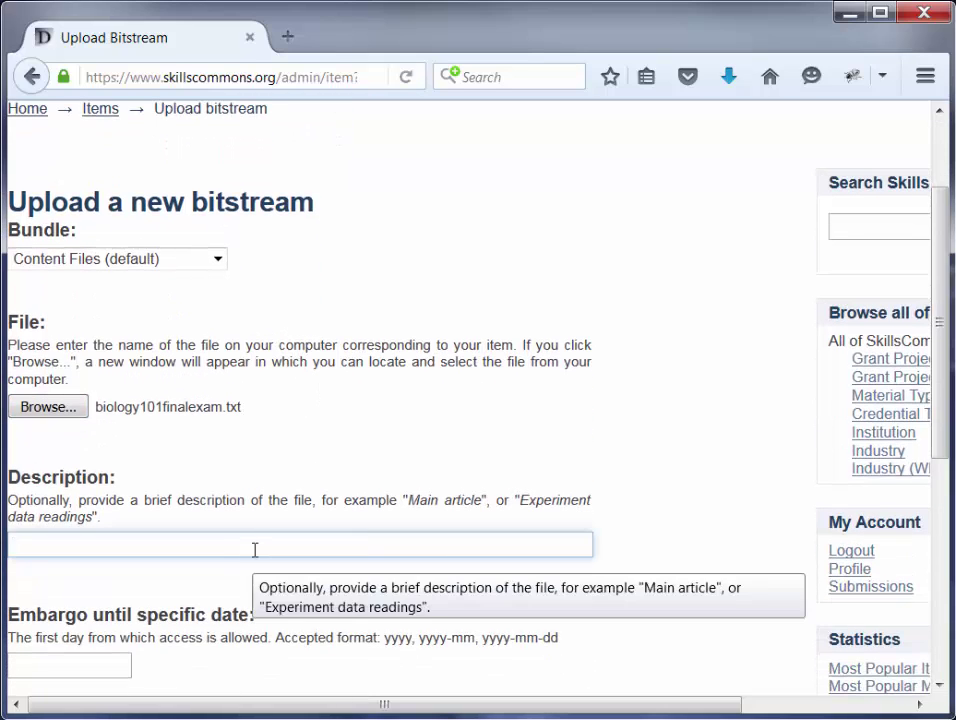
type("Biolog")
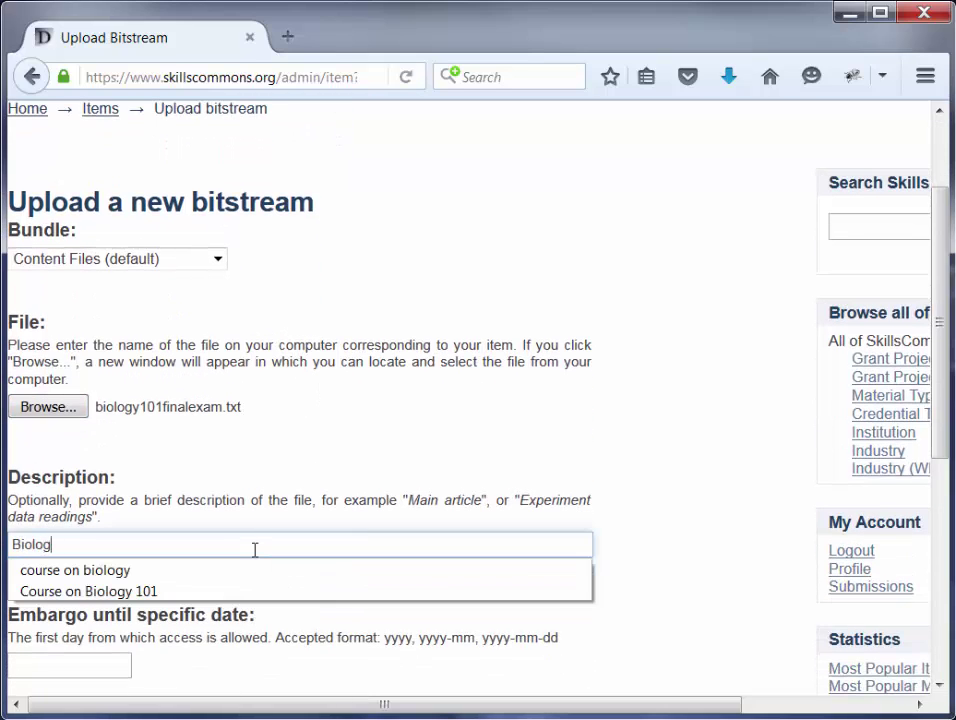
type("y 101 Fianl")
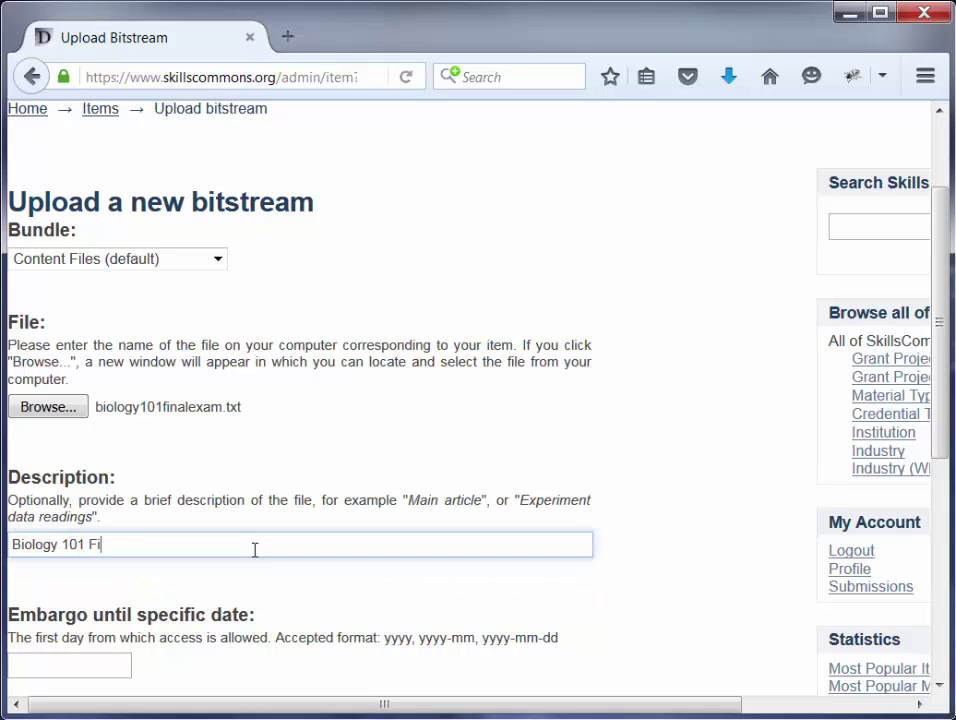
key("BackSpace")
key("BackSpace")
key("BackSpace")
type("nal Exam")
left_click(587, 612)
scroll(595, 583, "down", 5)
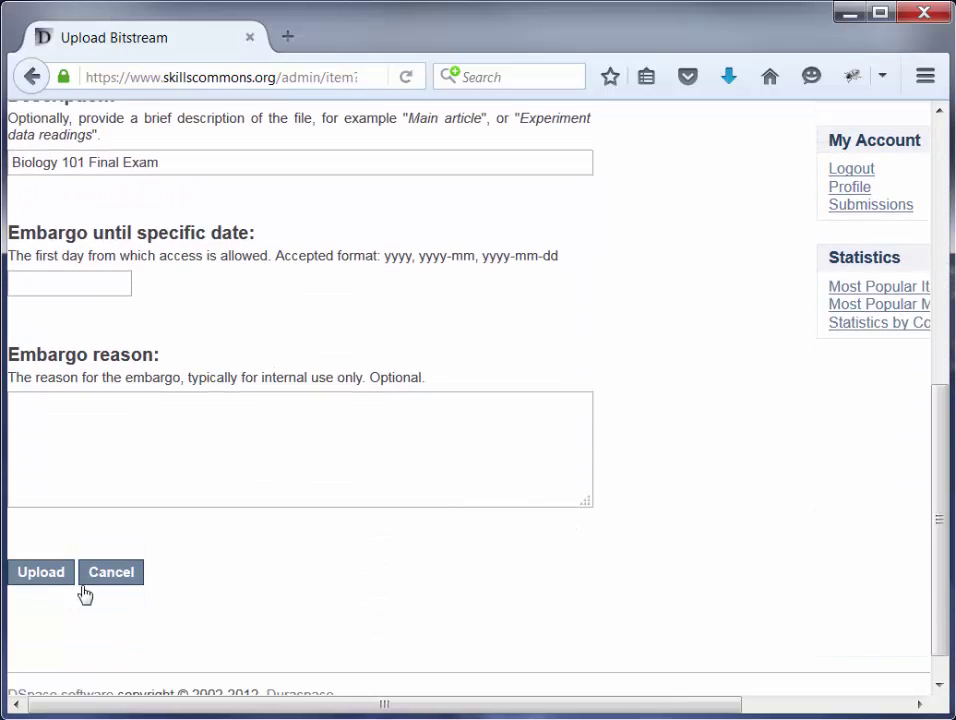
left_click(32, 580)
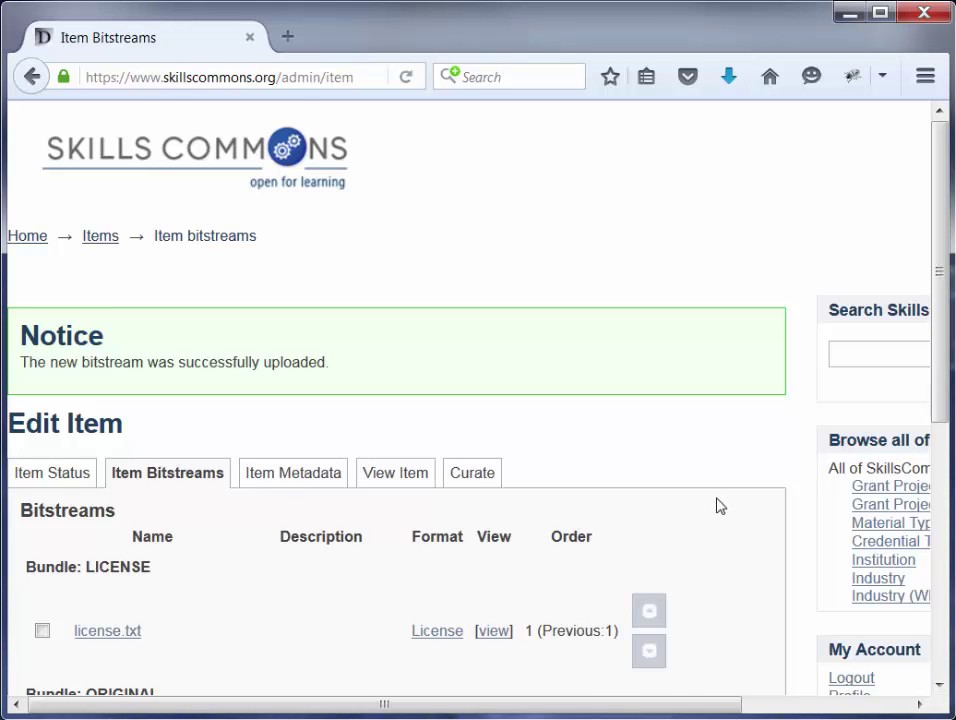
Tick the checkbox beside biology101.txt in the ORIGINAL bundle
scroll(718, 506, "down", 3)
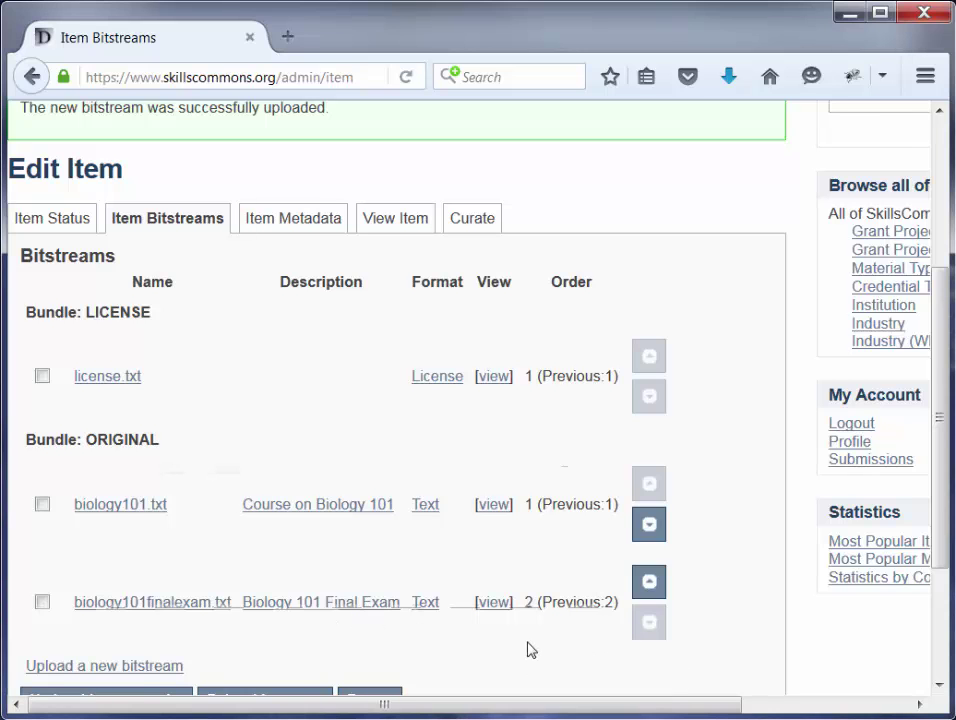
scroll(529, 647, "down", 2)
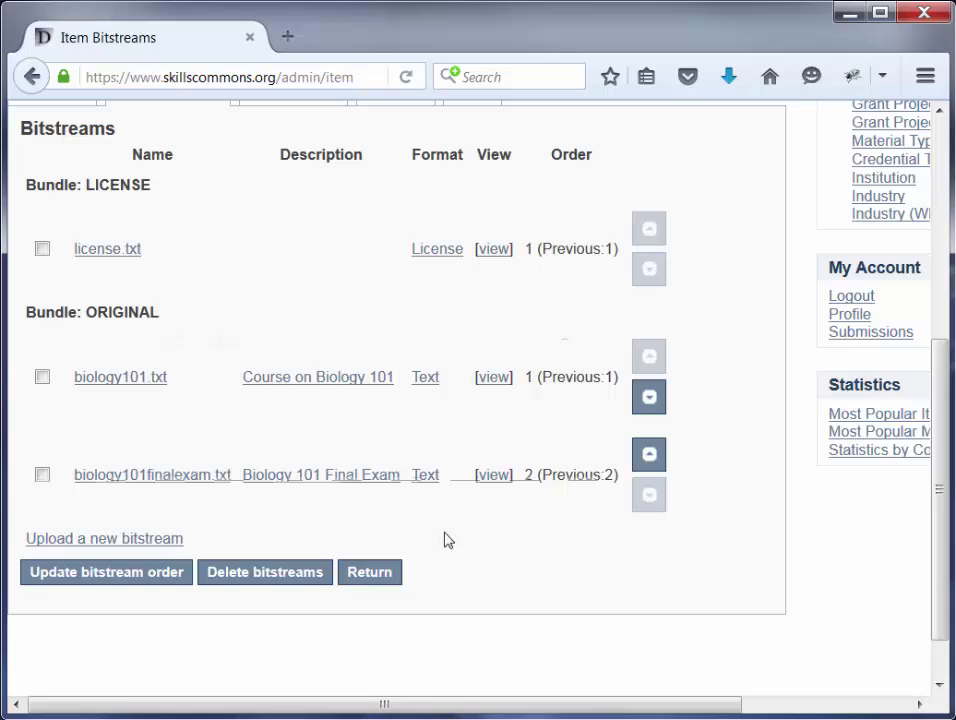
left_click(42, 377)
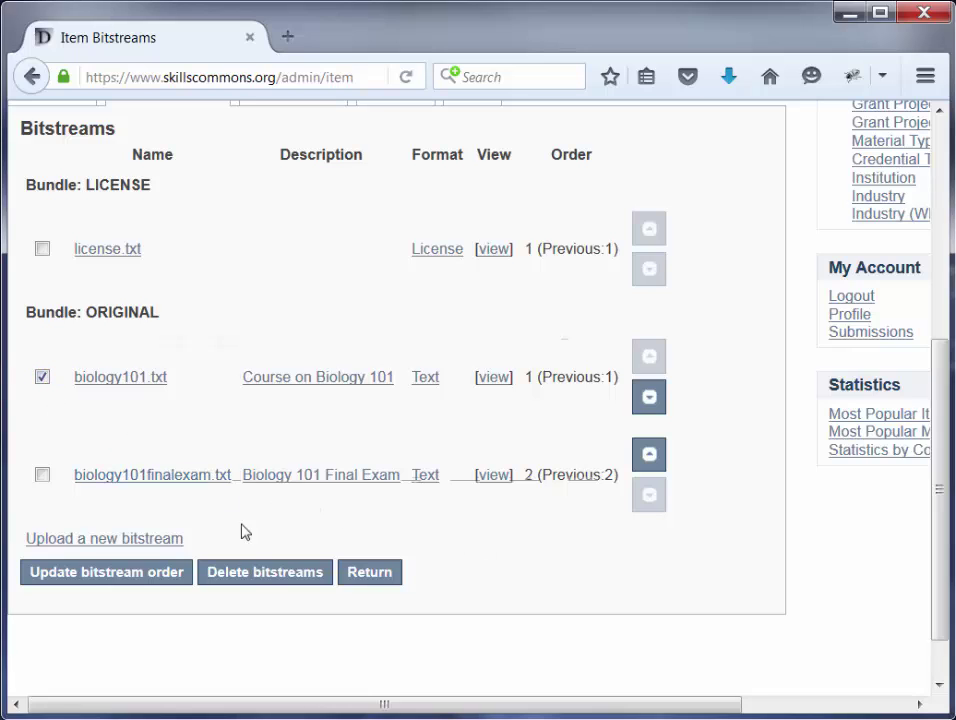
Delete the checked biology101.txt bitstream, confirming on the Confirm Deletion(s) page
left_click(268, 574)
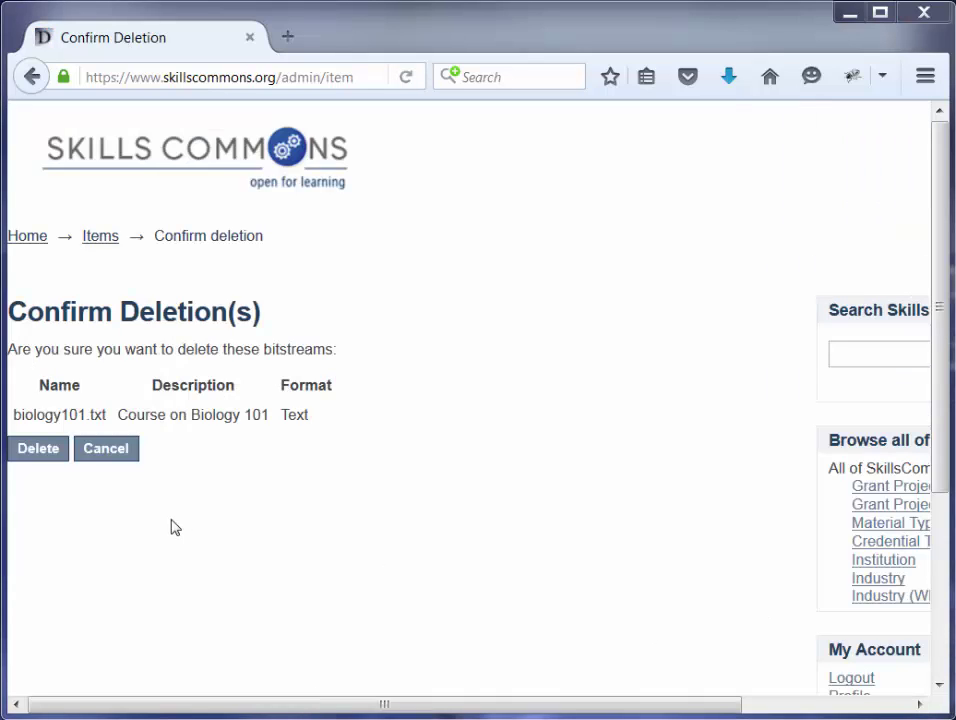
left_click(36, 456)
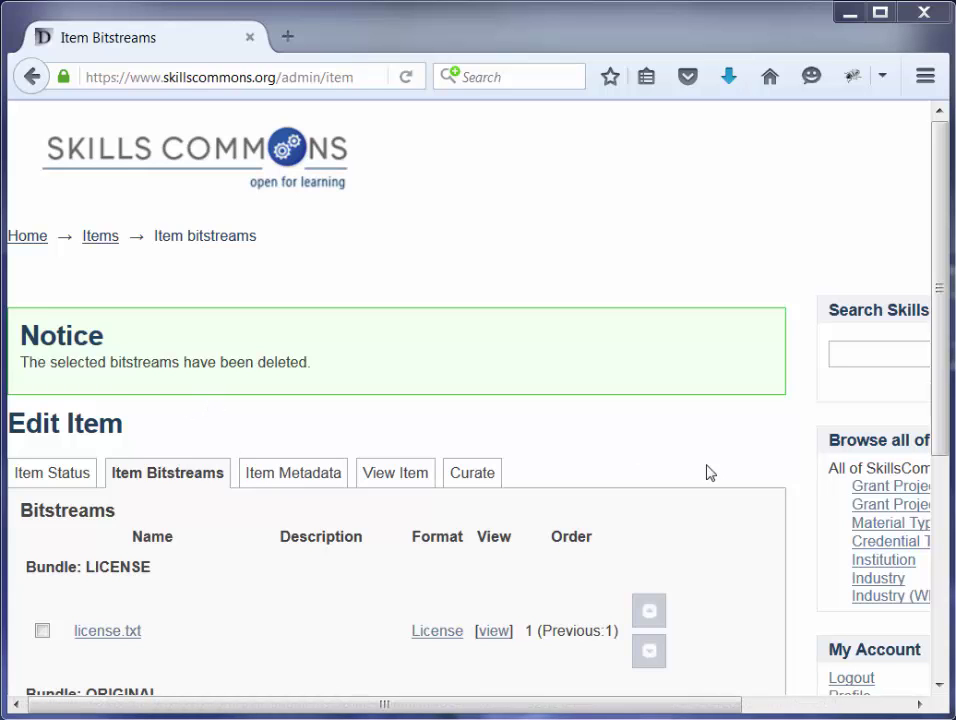
scroll(706, 472, "down", 2)
scroll(706, 472, "down", 5)
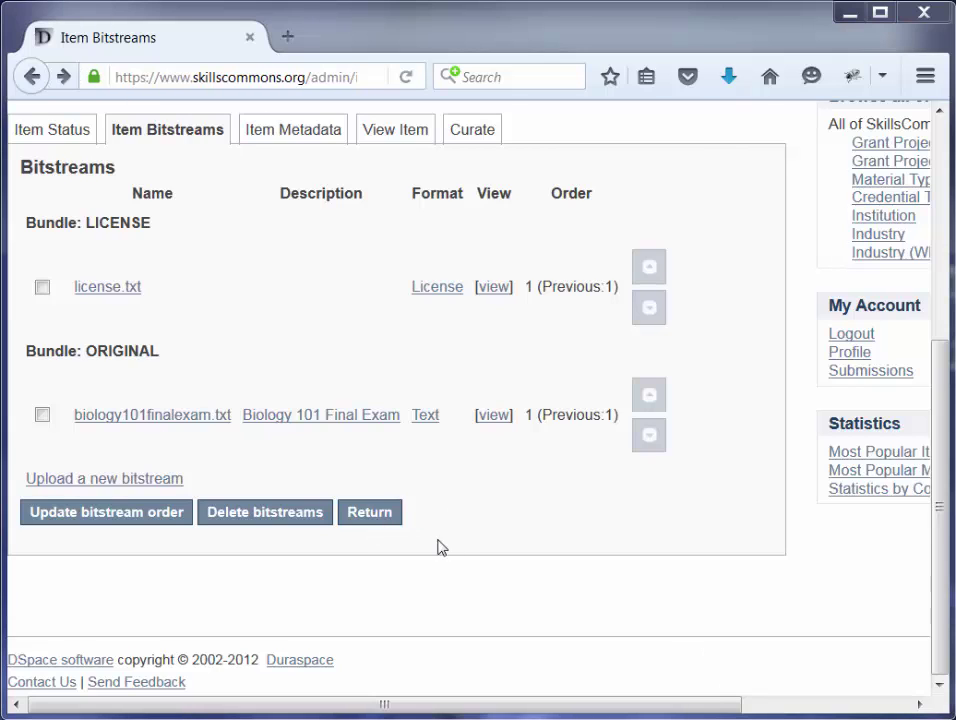
Return to the Sample - Biology 101 item page and view its Biology 101 Final Exam file
left_click(370, 522)
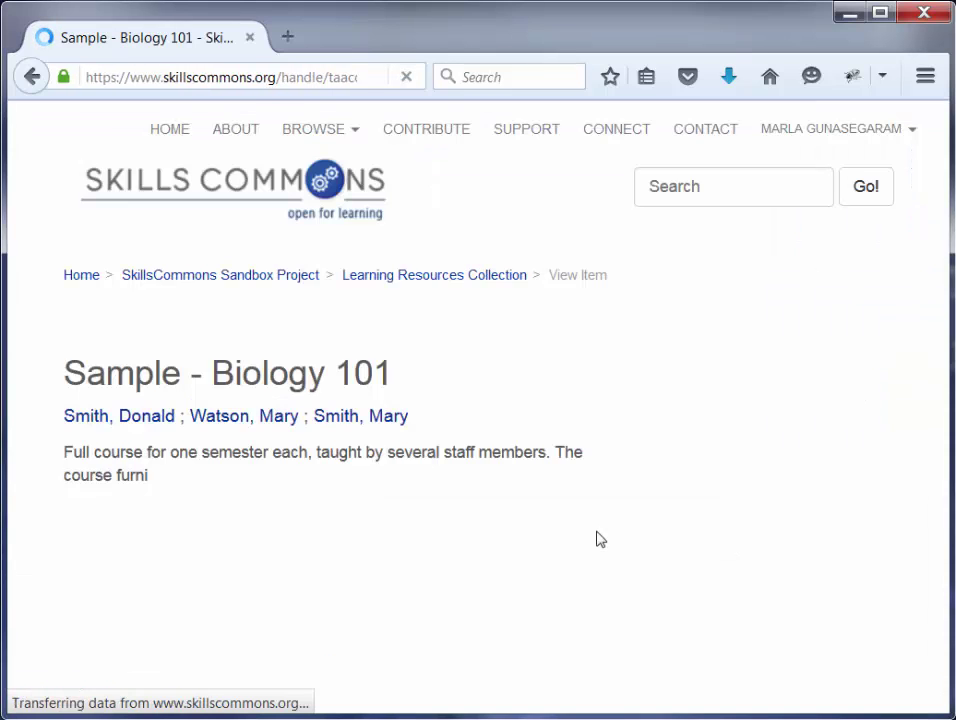
scroll(504, 459, "down", 5)
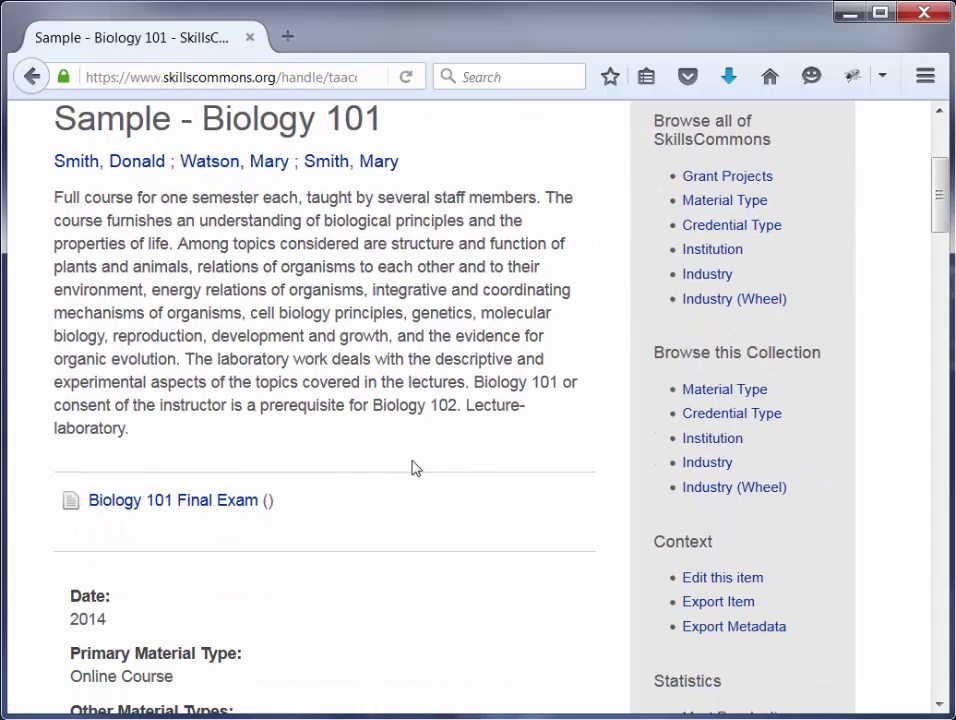